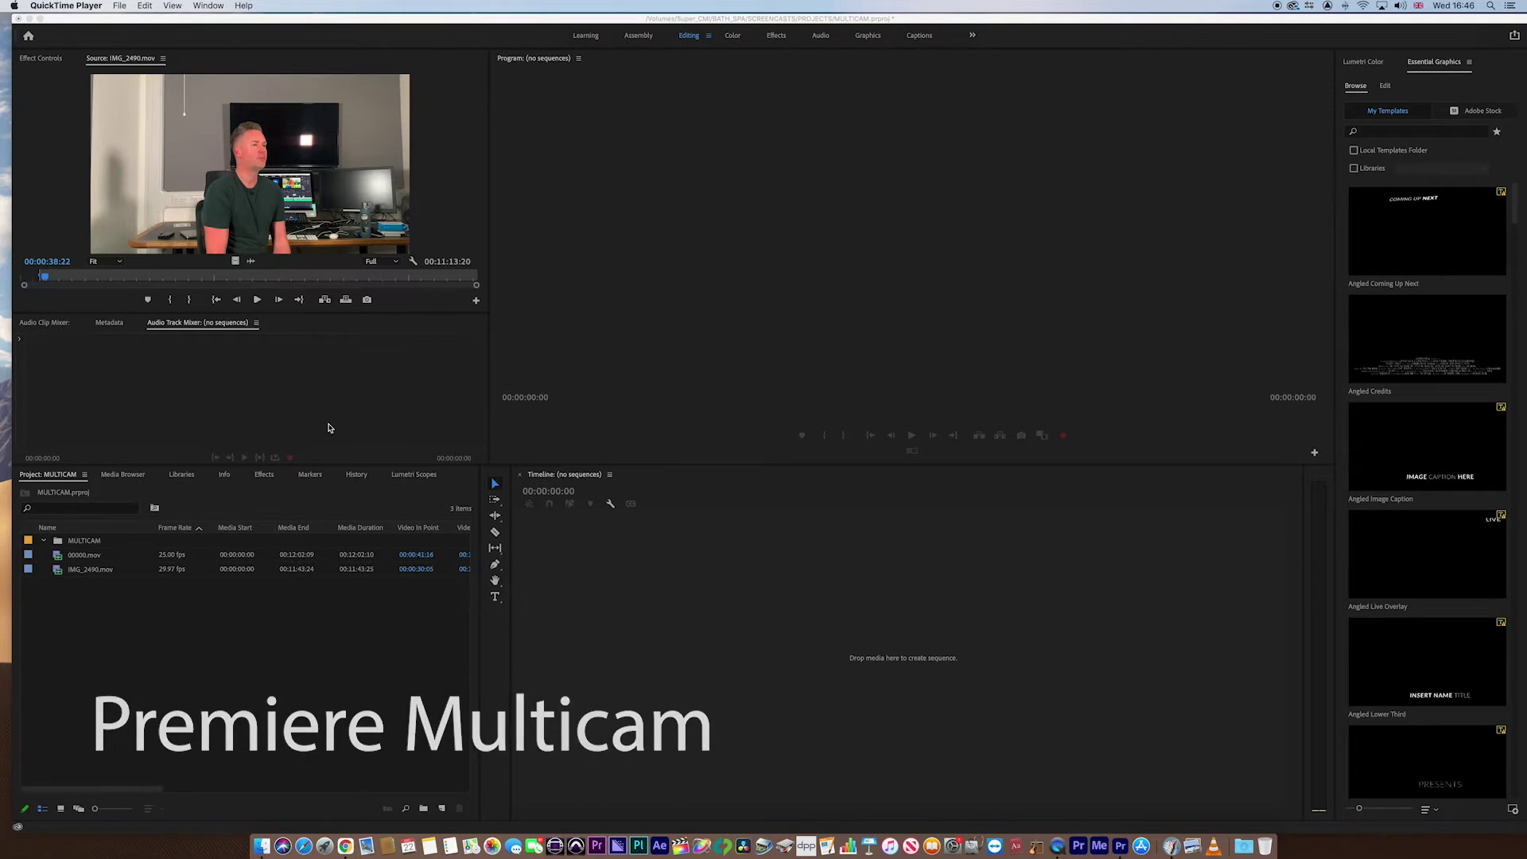
# - Preview 00000.mov and IMG_2490.mov in the Source monitor, jumping to a later point in each
pyautogui.click(132, 595)
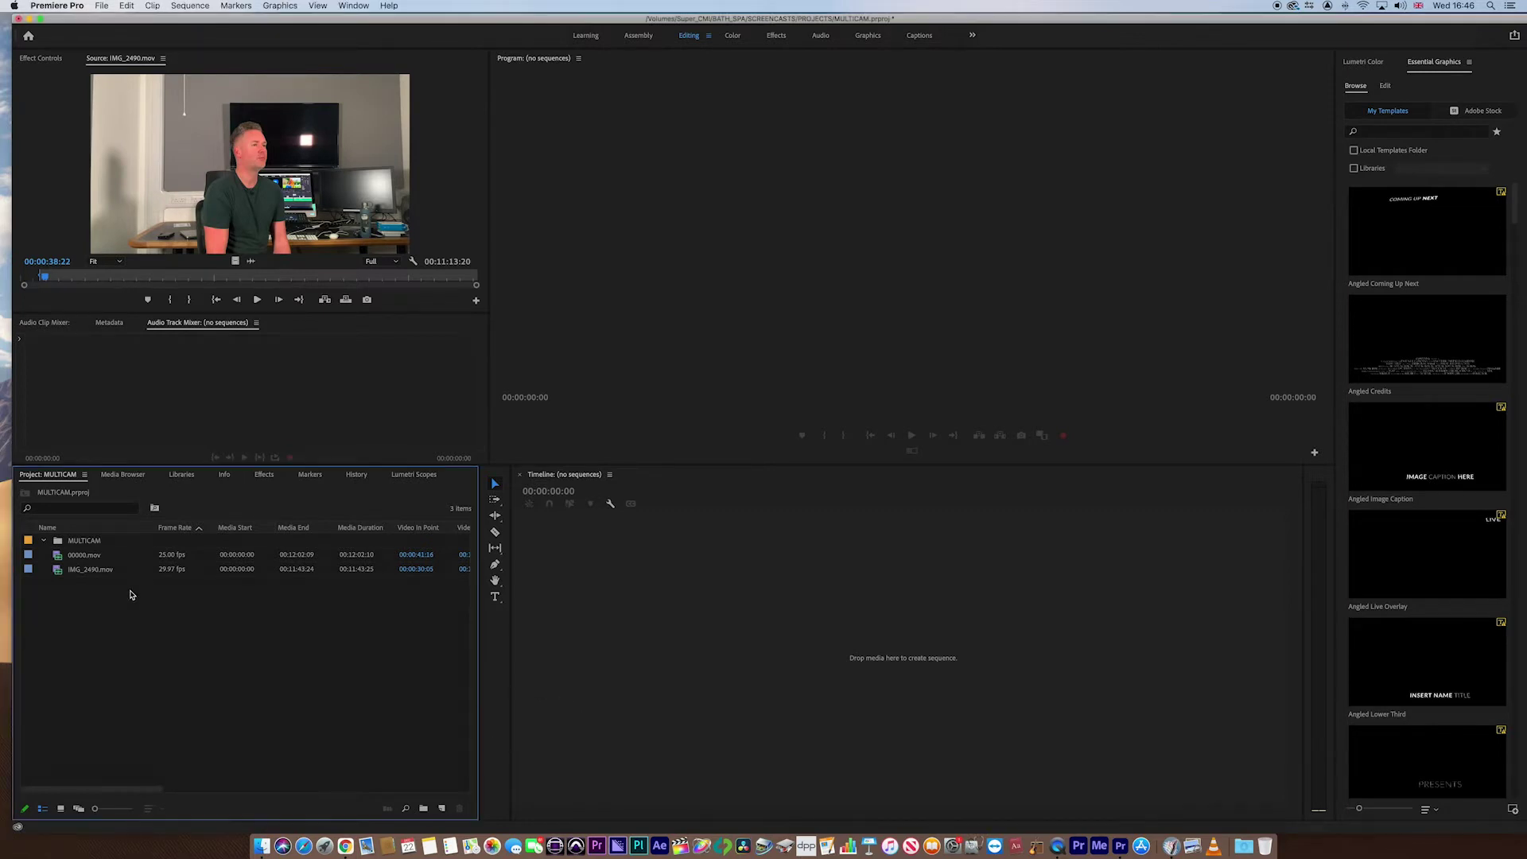
pyautogui.doubleClick(60, 557)
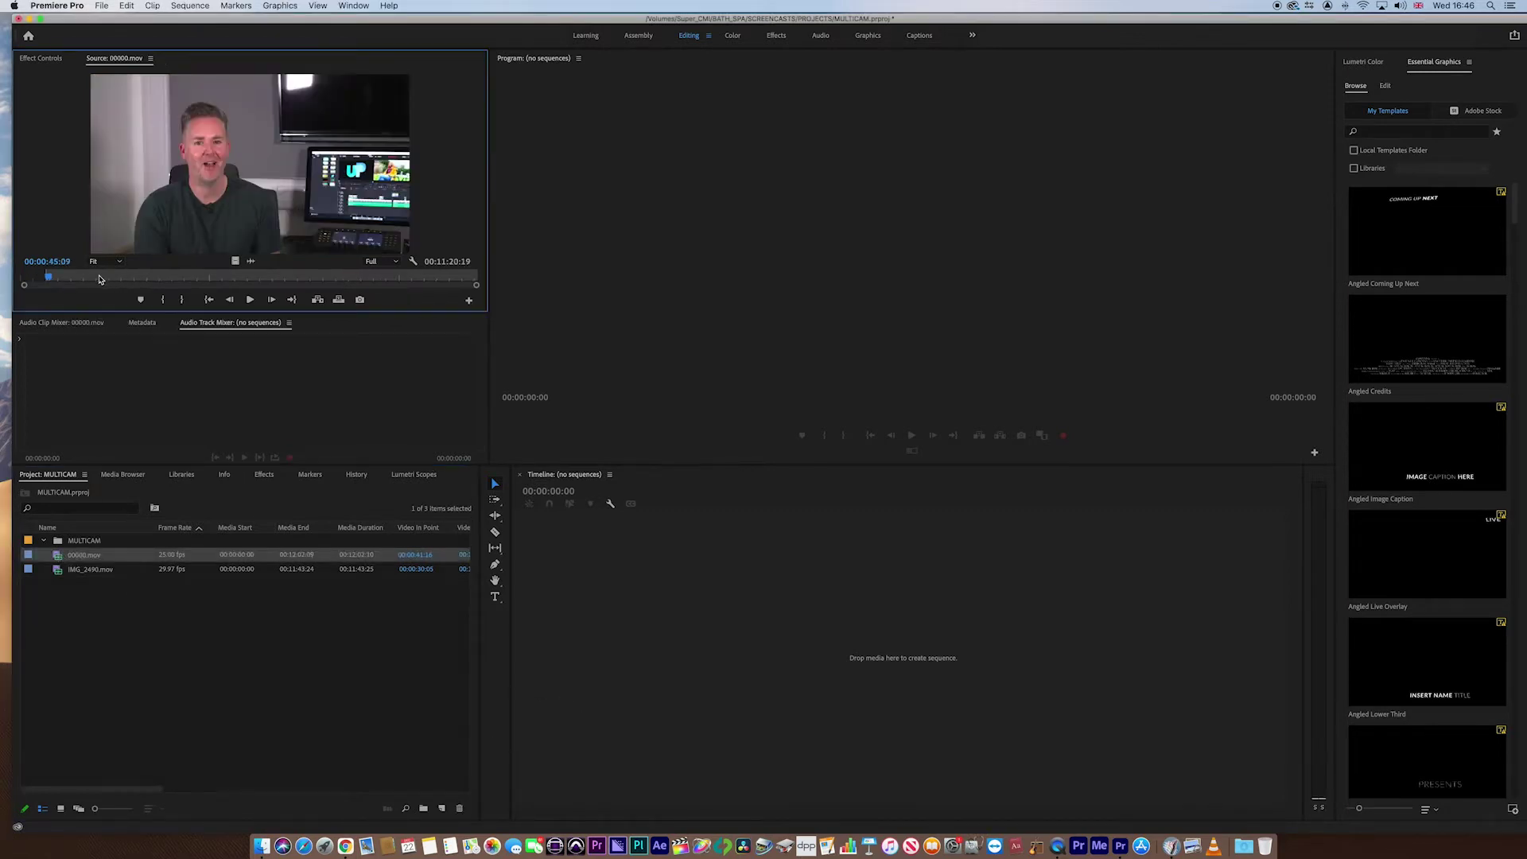
pyautogui.click(162, 279)
pyautogui.doubleClick(57, 570)
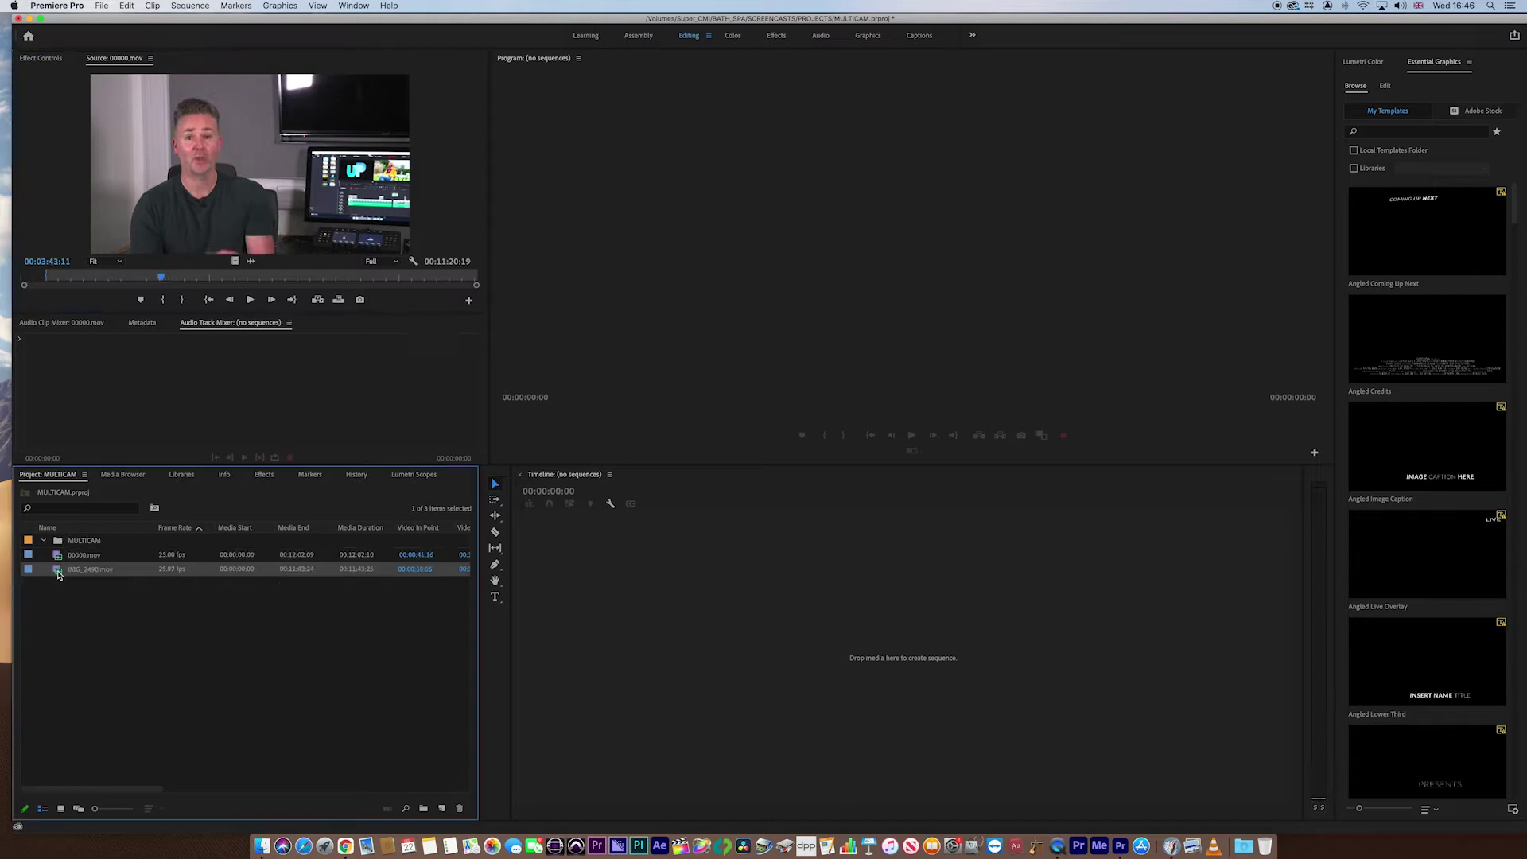
pyautogui.click(104, 277)
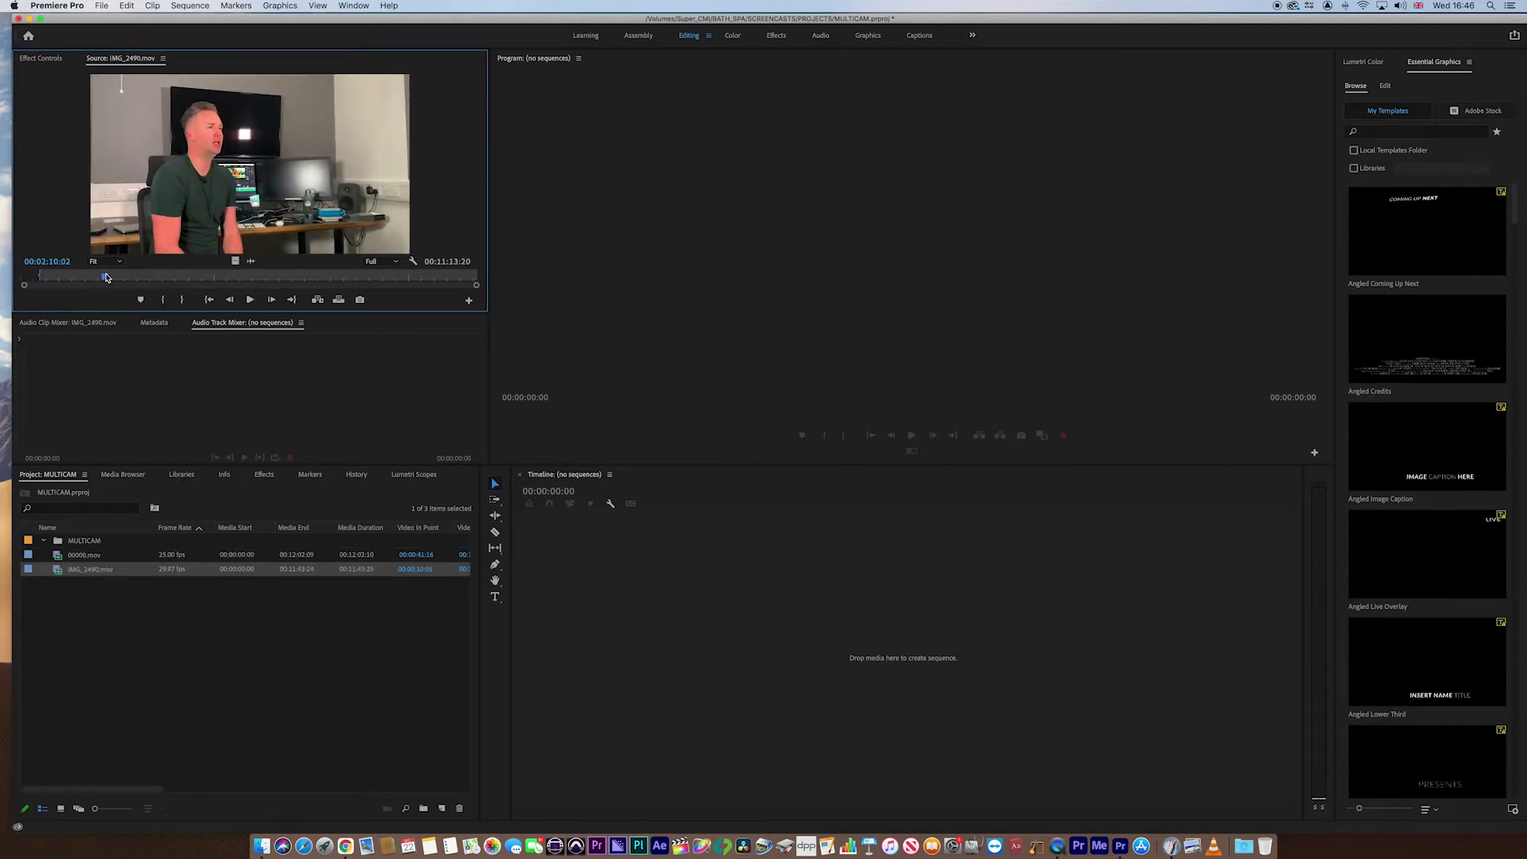
# - Switch the Source monitor back and forth between the two camera clips to compare them
pyautogui.press('Up')
pyautogui.press('Down')
pyautogui.press('Up')
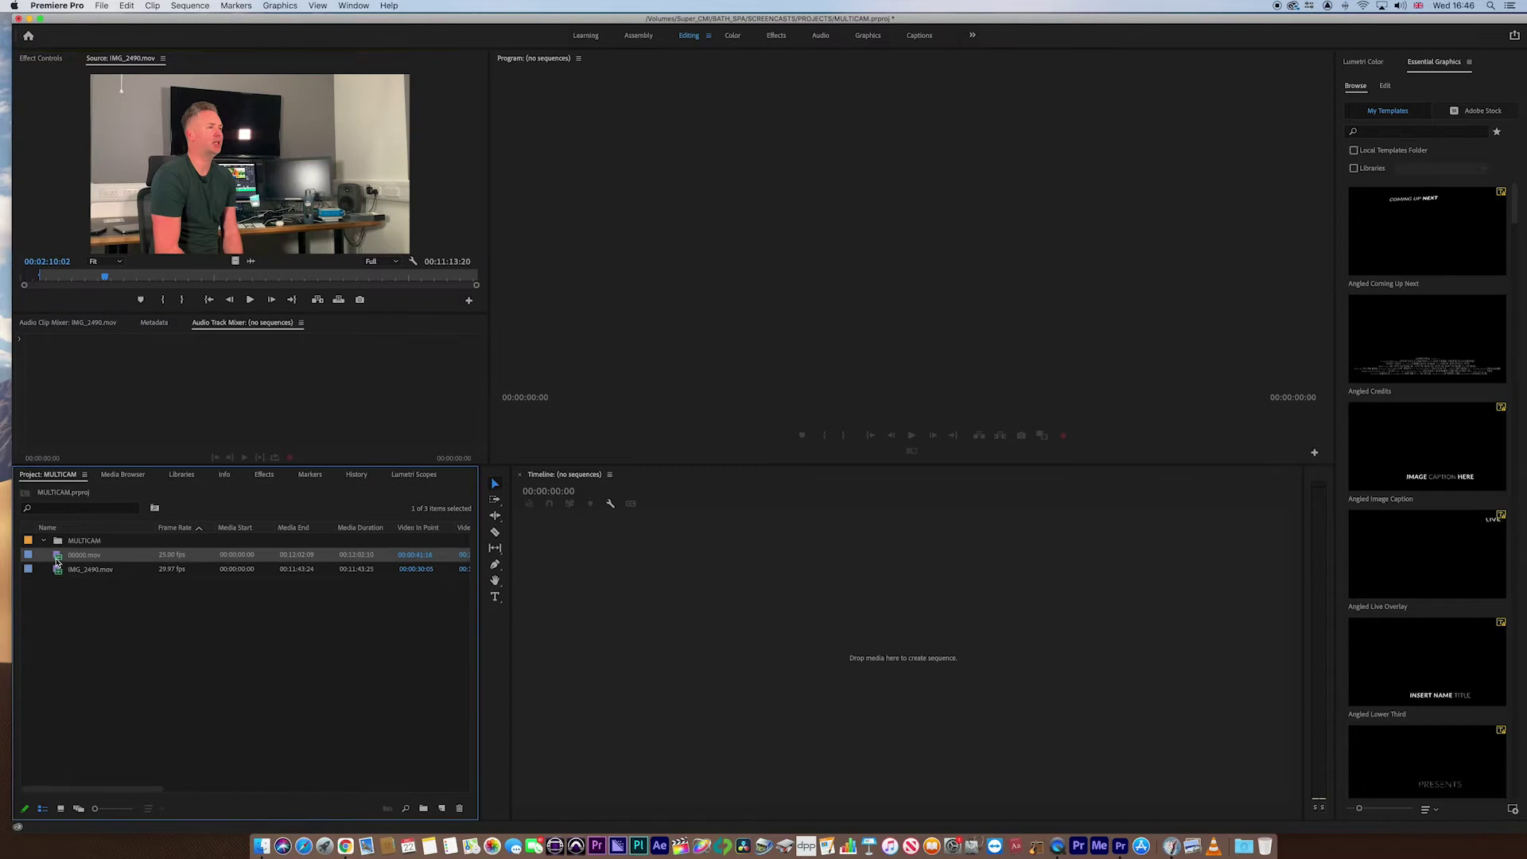
pyautogui.press('Down')
pyautogui.doubleClick(58, 555)
pyautogui.doubleClick(58, 570)
pyautogui.doubleClick(58, 555)
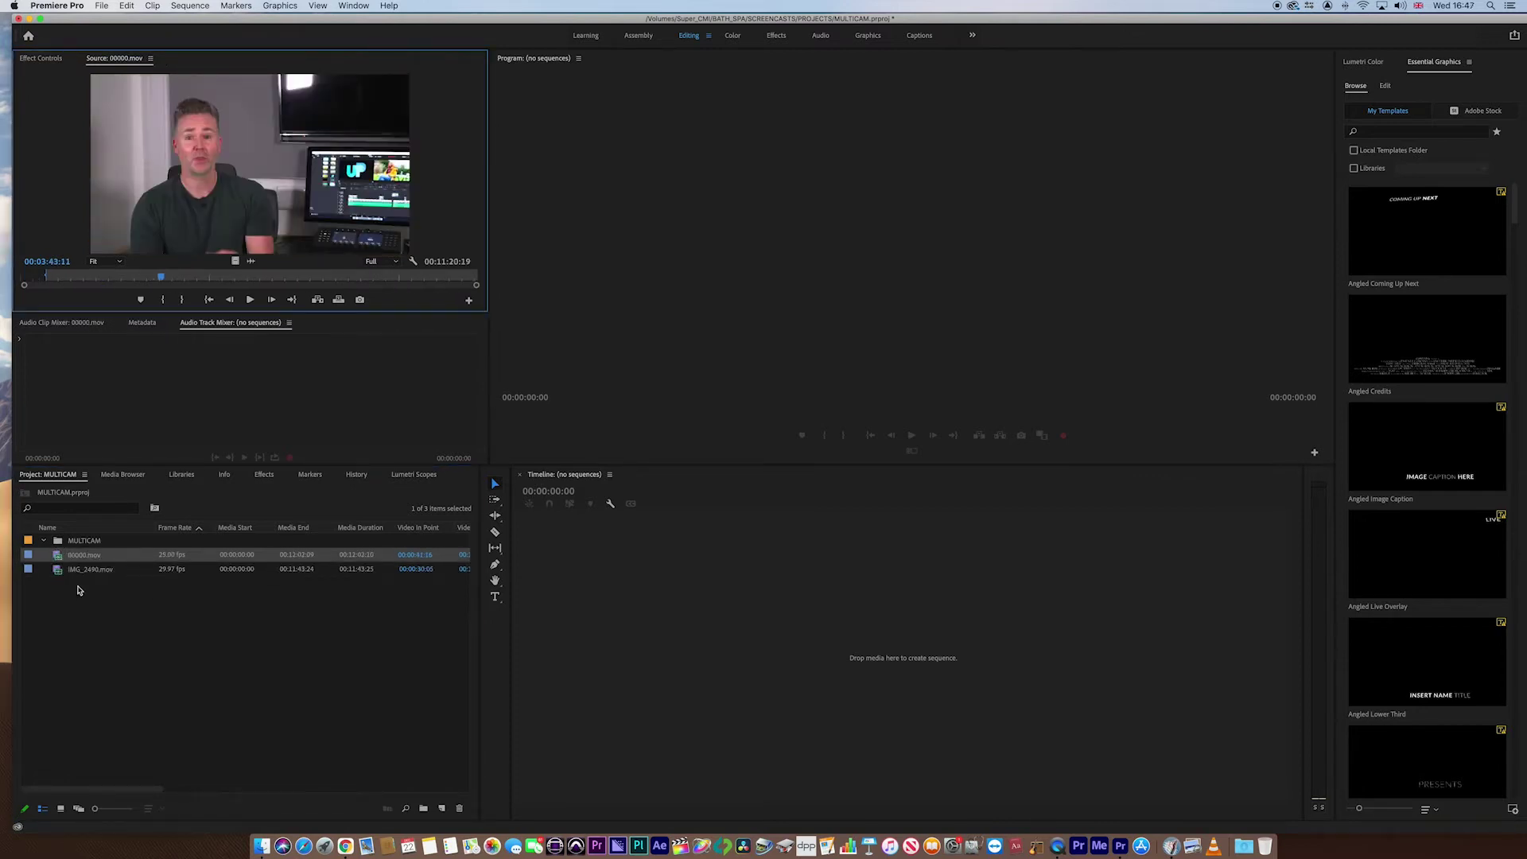
# - Select 00000.mov and IMG_2490.mov together in the Project panel
pyautogui.click(99, 617)
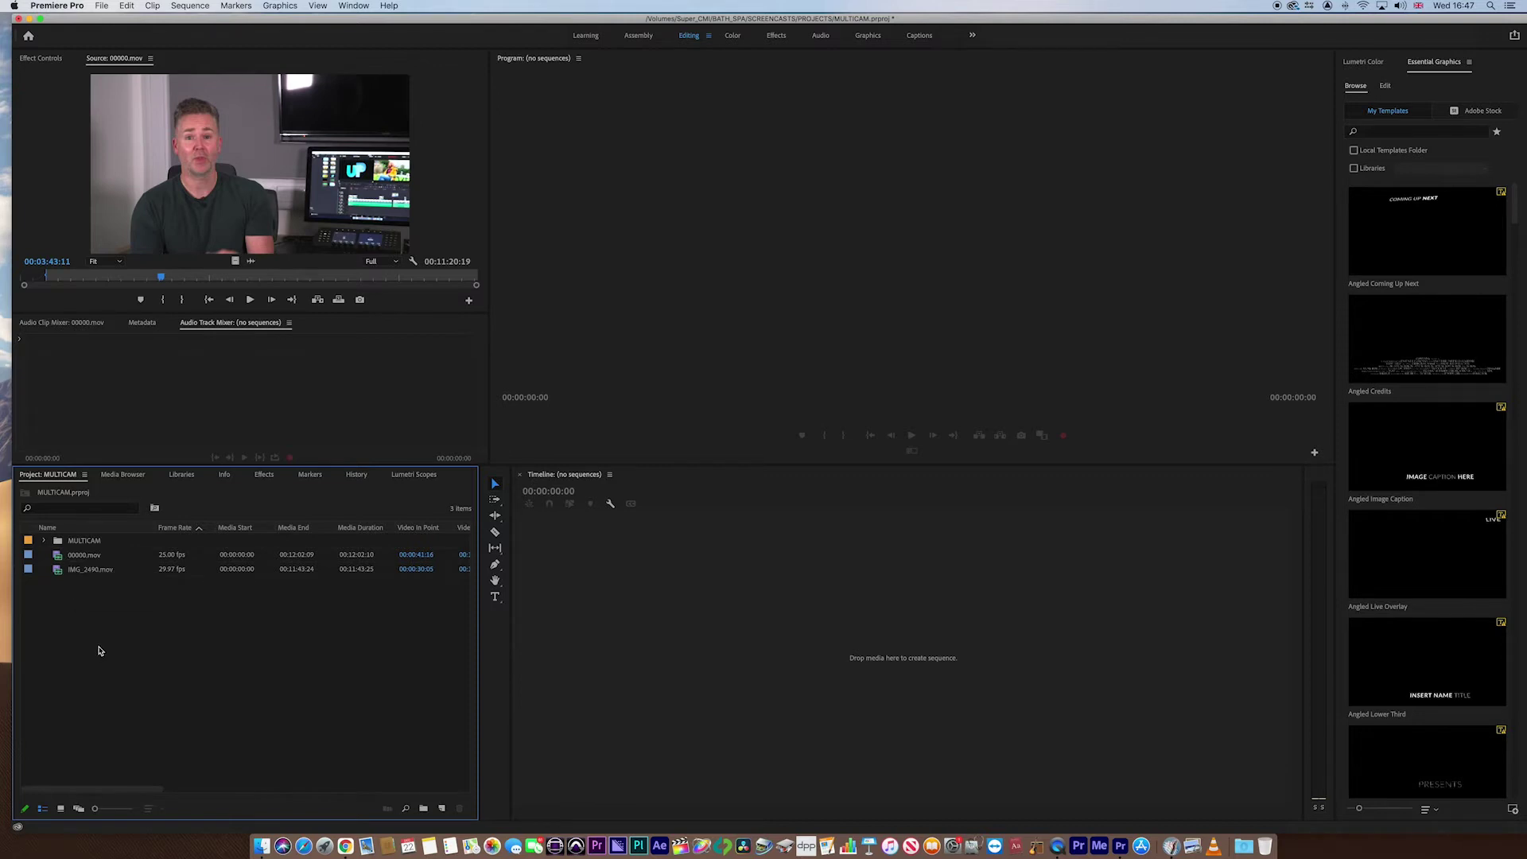
pyautogui.click(58, 556)
pyautogui.keyDown('shift'); pyautogui.click(57, 570); pyautogui.keyUp('shift')
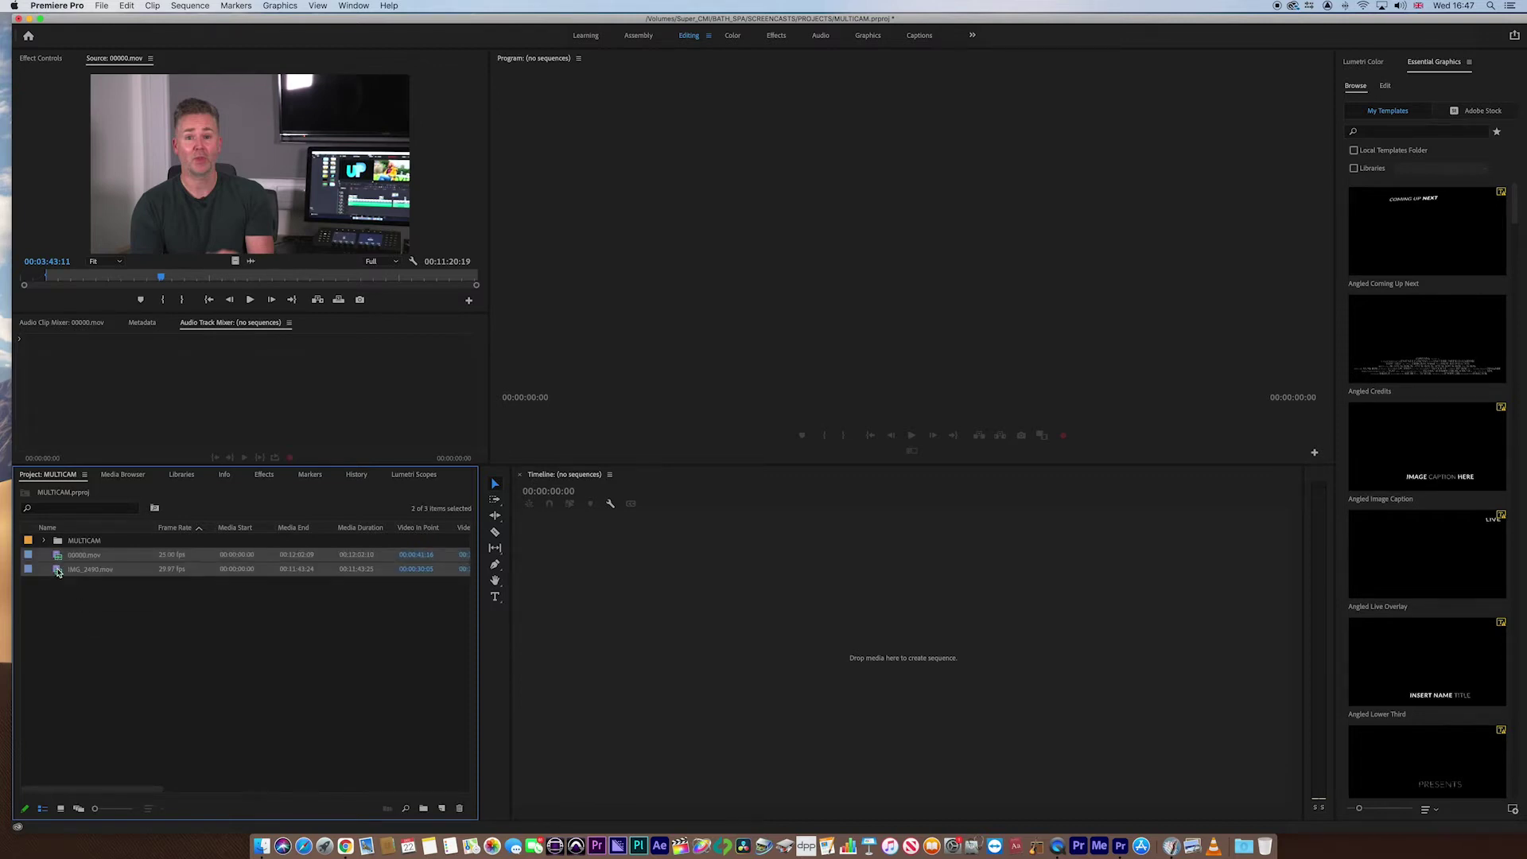
# - Start Create Multi-Camera Source Sequence for the two selected clips and move its dialog aside
pyautogui.rightClick(58, 572)
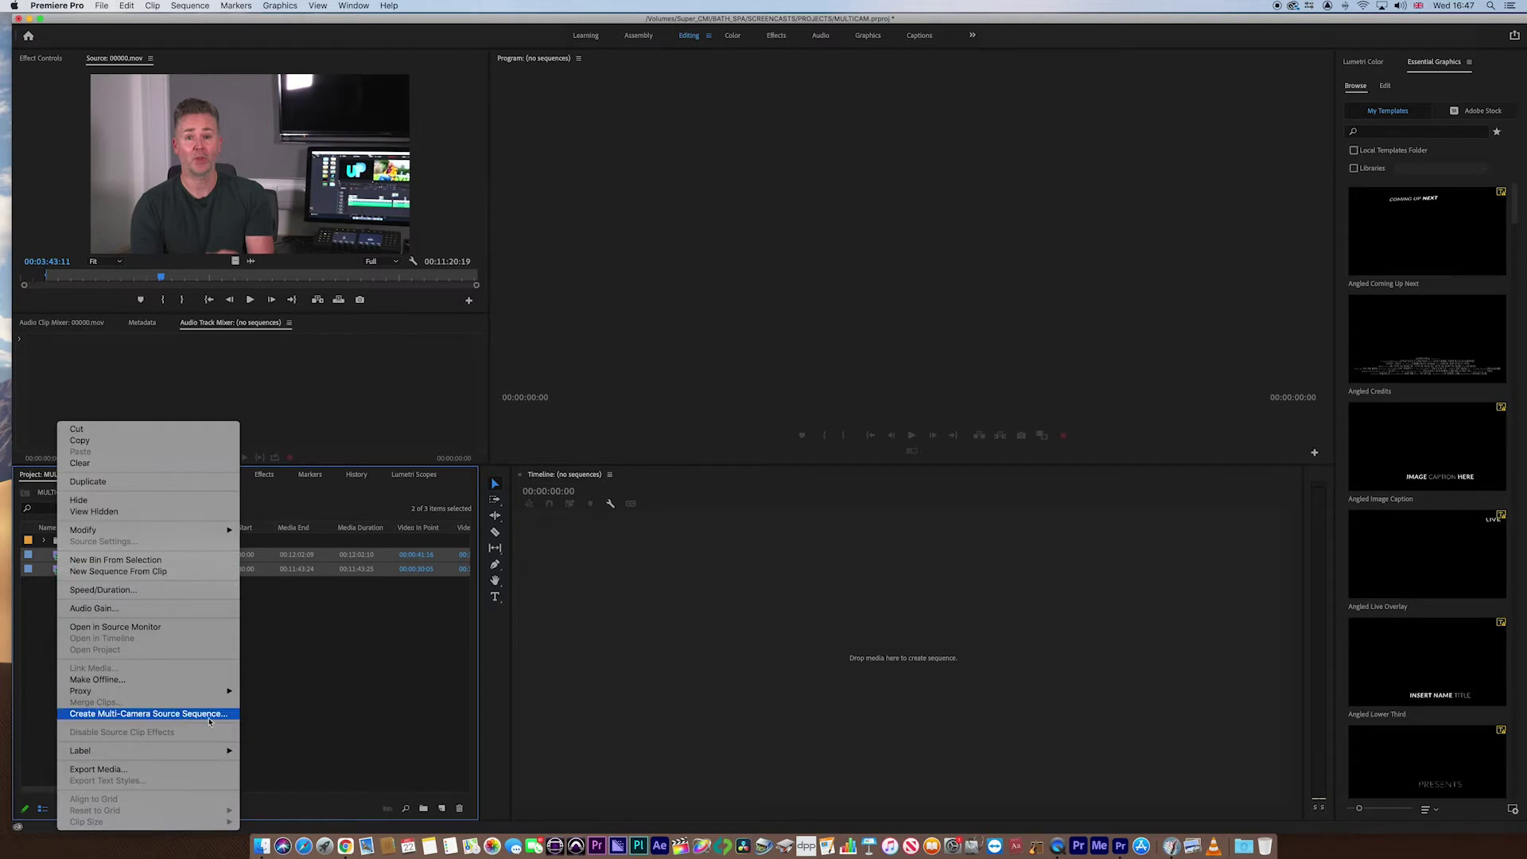
pyautogui.click(213, 715)
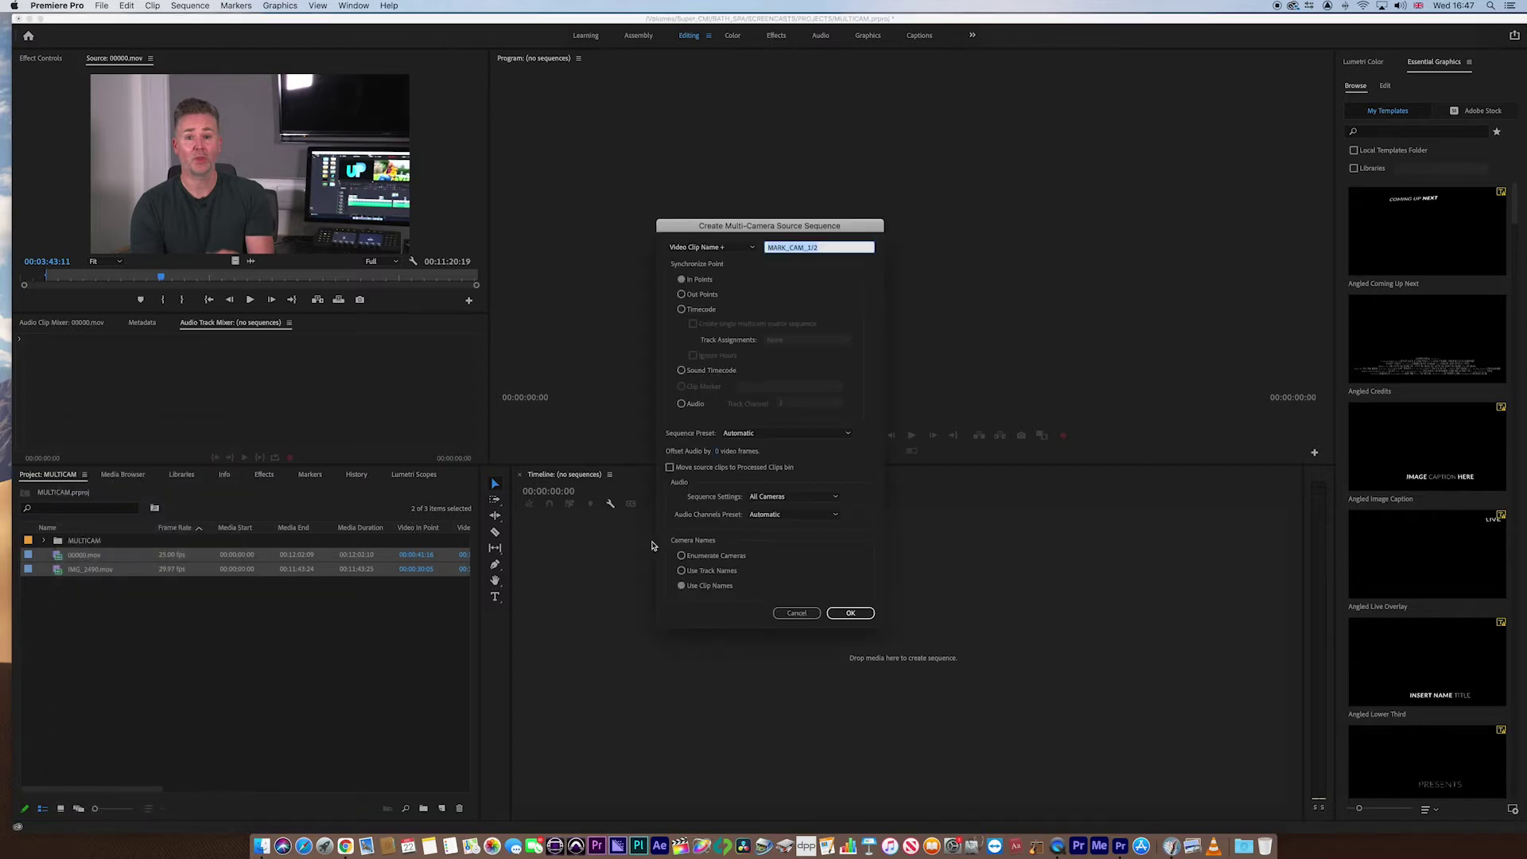
pyautogui.moveTo(672, 234); pyautogui.dragTo(650, 236)
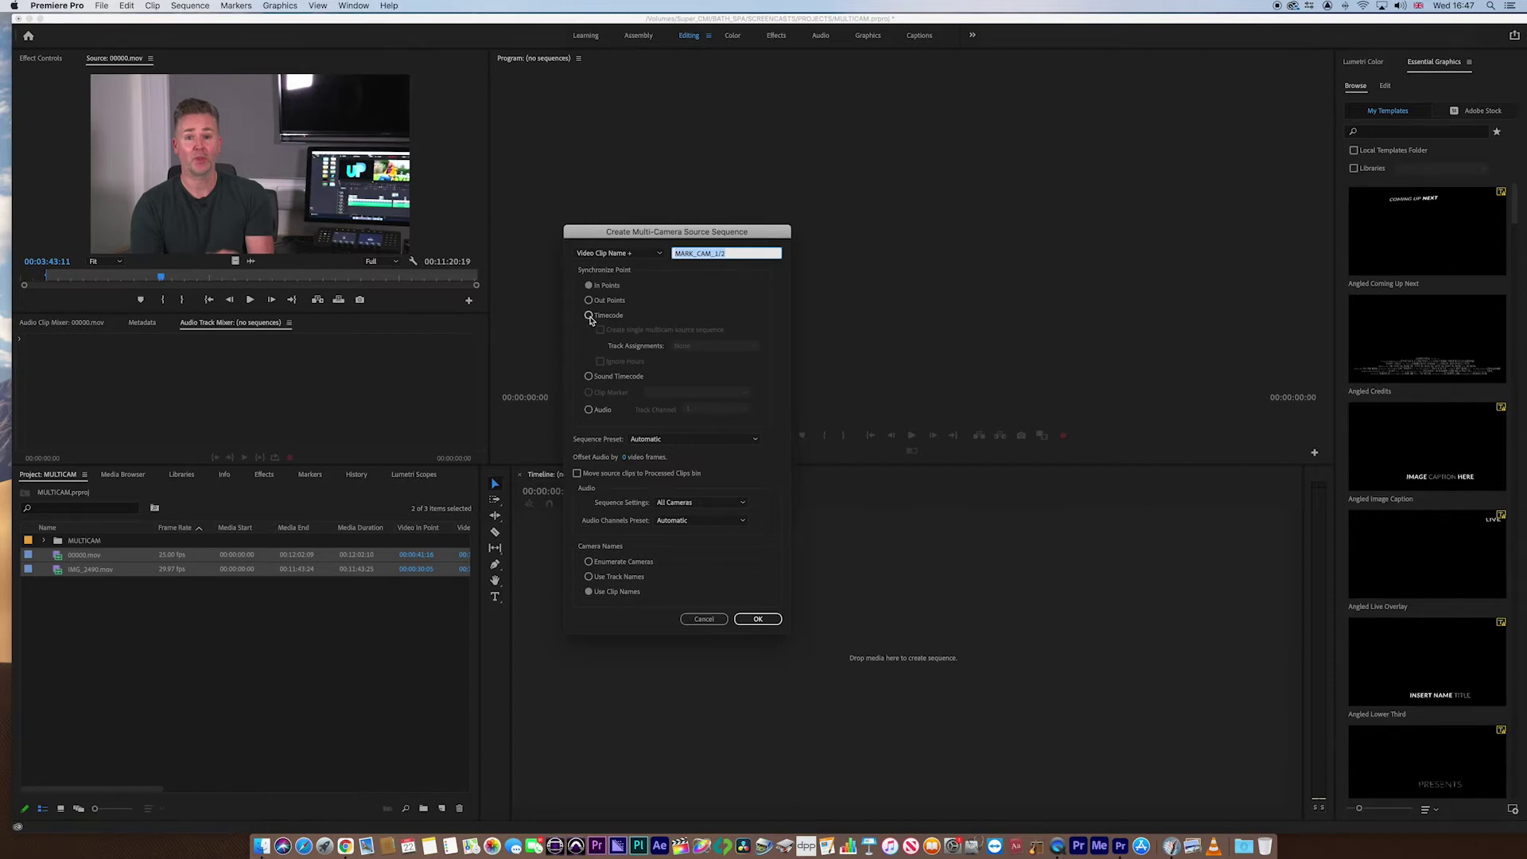
pyautogui.click(589, 317)
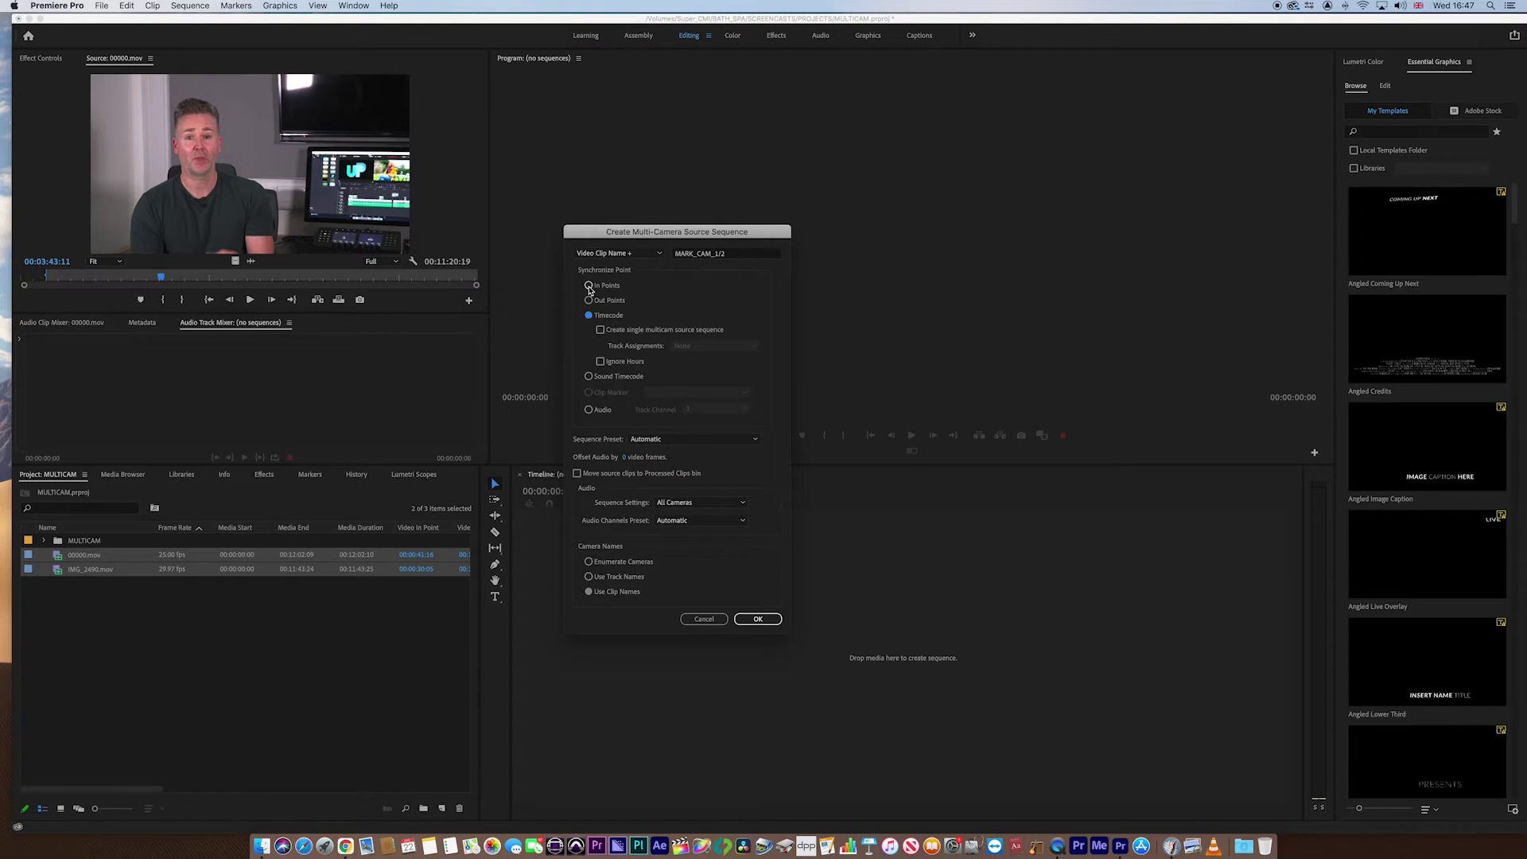
pyautogui.click(588, 286)
pyautogui.click(591, 410)
pyautogui.click(728, 410)
pyautogui.click(728, 410)
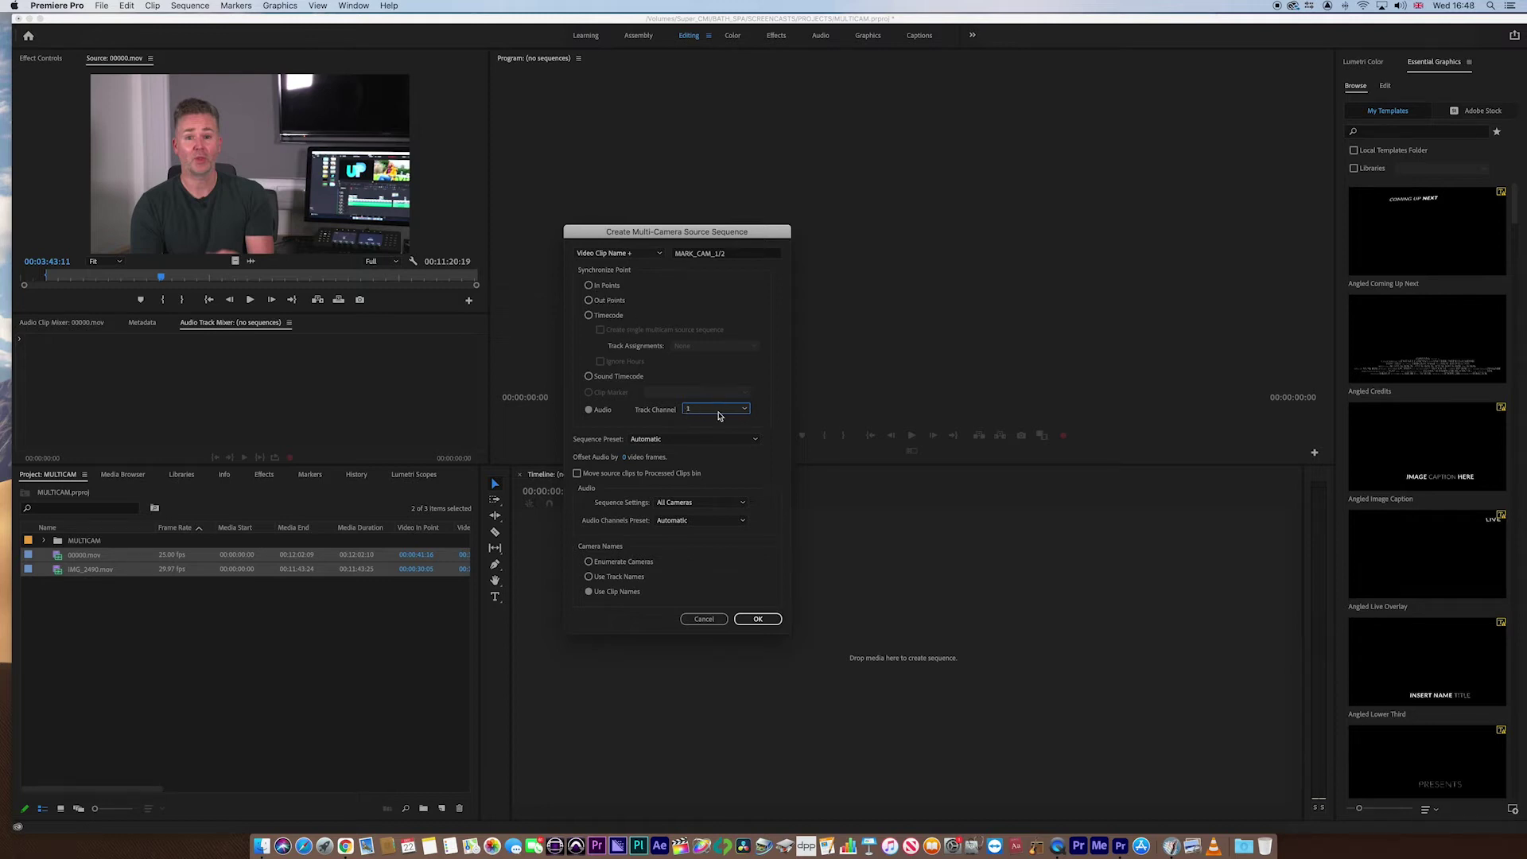
pyautogui.click(590, 286)
# - Create the multi-camera source clip and move it into the MULTICAM bin
pyautogui.click(768, 620)
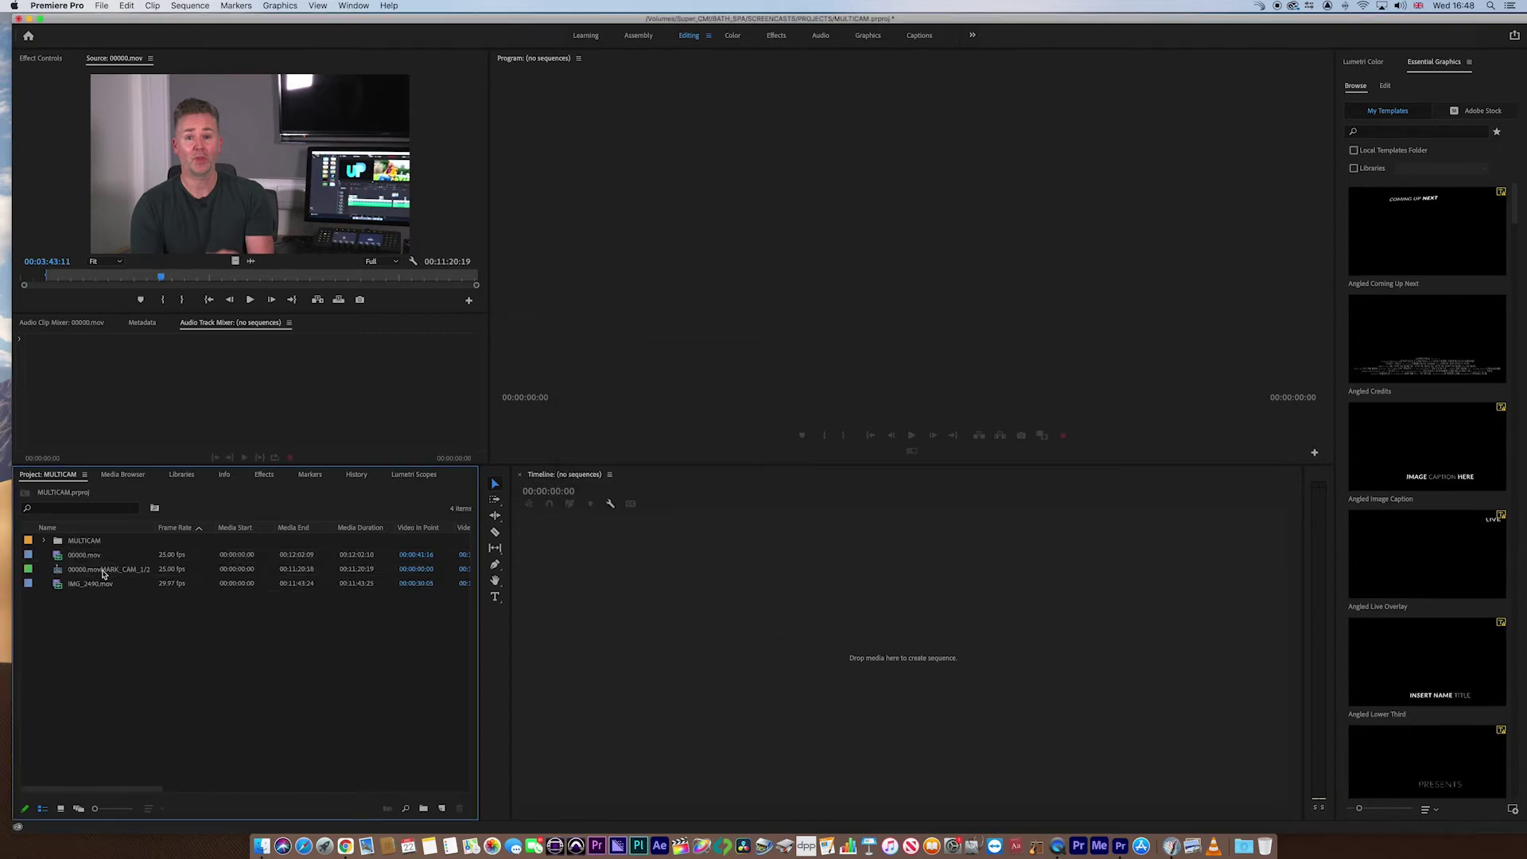
pyautogui.click(58, 573)
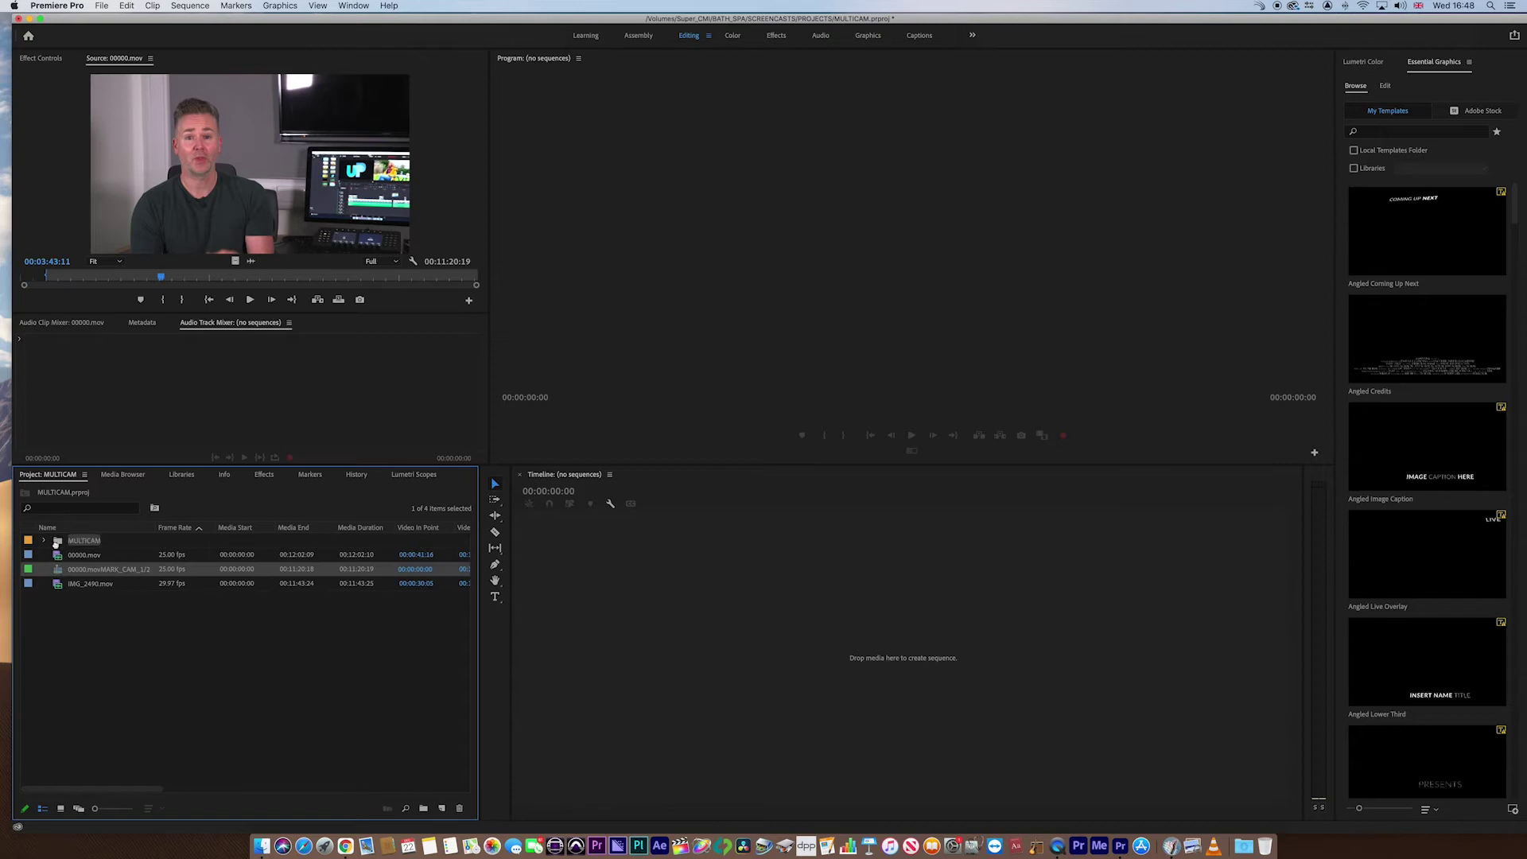
pyautogui.press('Delete')
# - Make a new bin named RUSHES and move both camera clips into it
pyautogui.rightClick(63, 607)
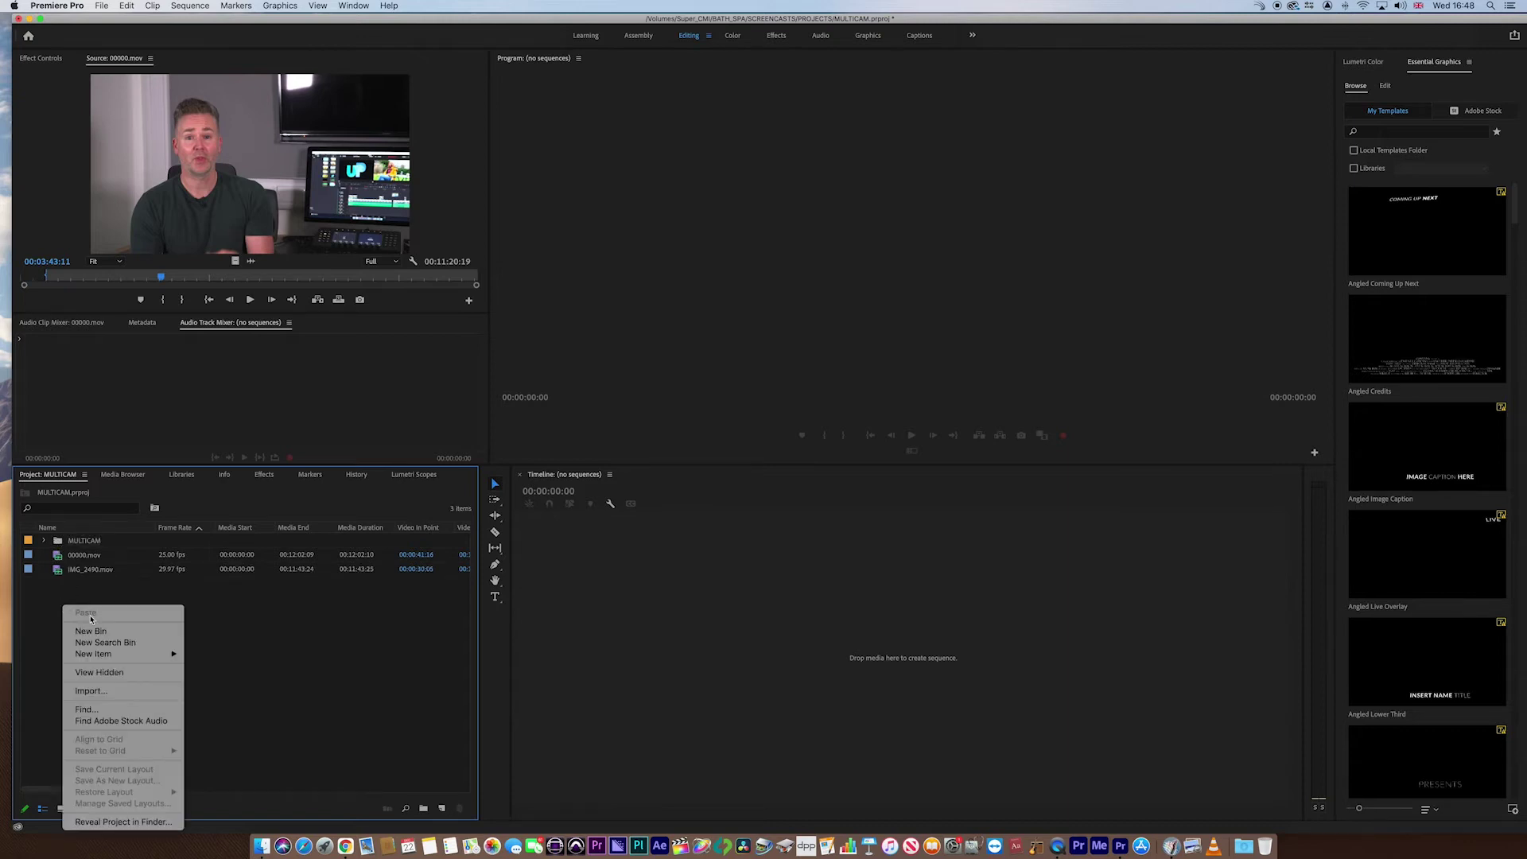
pyautogui.click(89, 636)
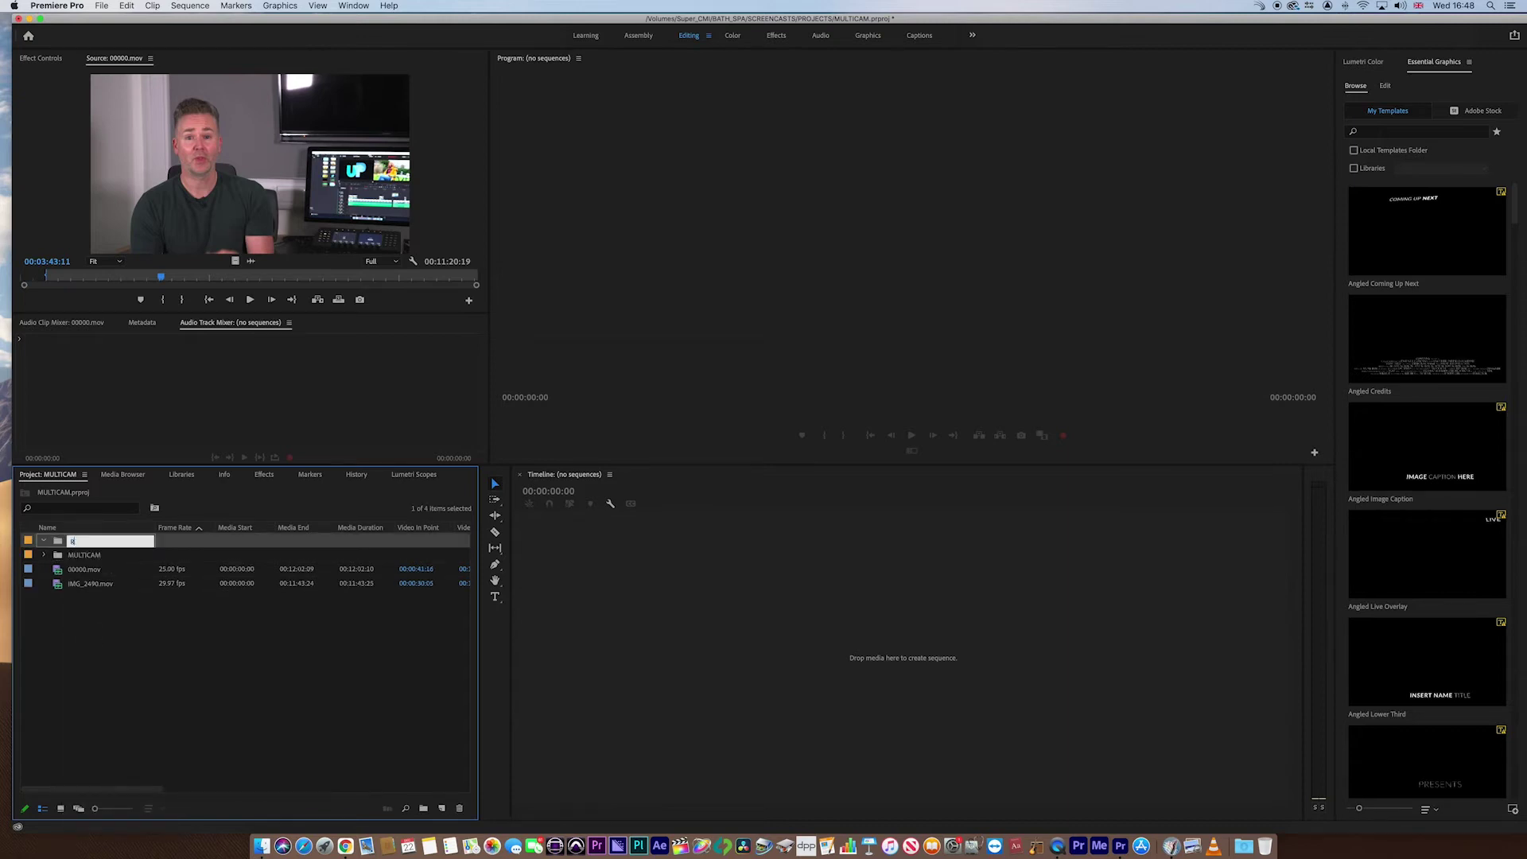
pyautogui.press('Return')
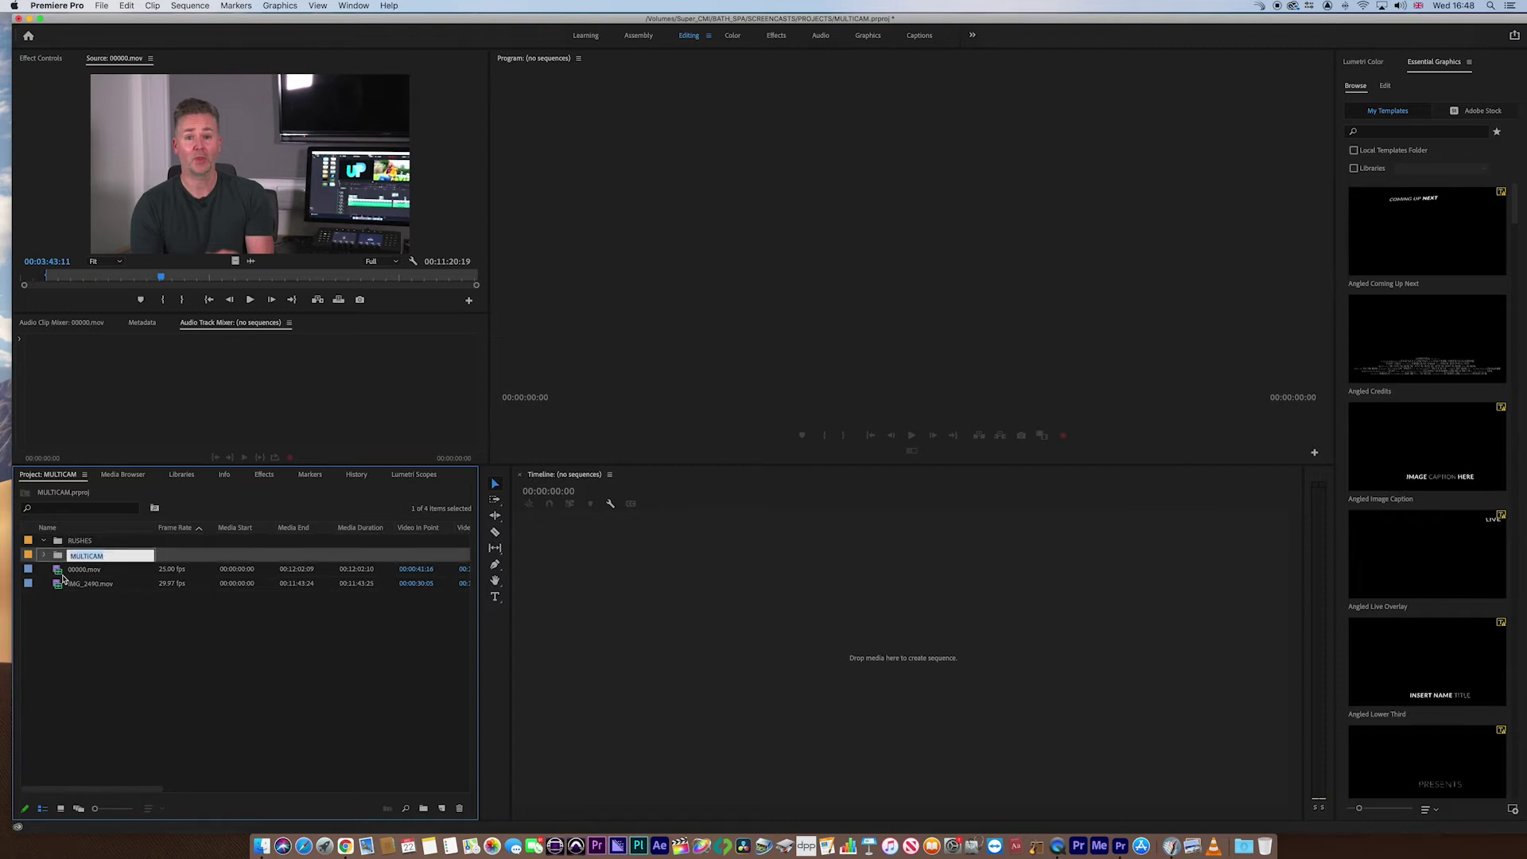
pyautogui.click(63, 580)
pyautogui.keyDown('shift'); pyautogui.click(58, 574); pyautogui.keyUp('shift')
pyautogui.moveTo(58, 574); pyautogui.dragTo(64, 542)
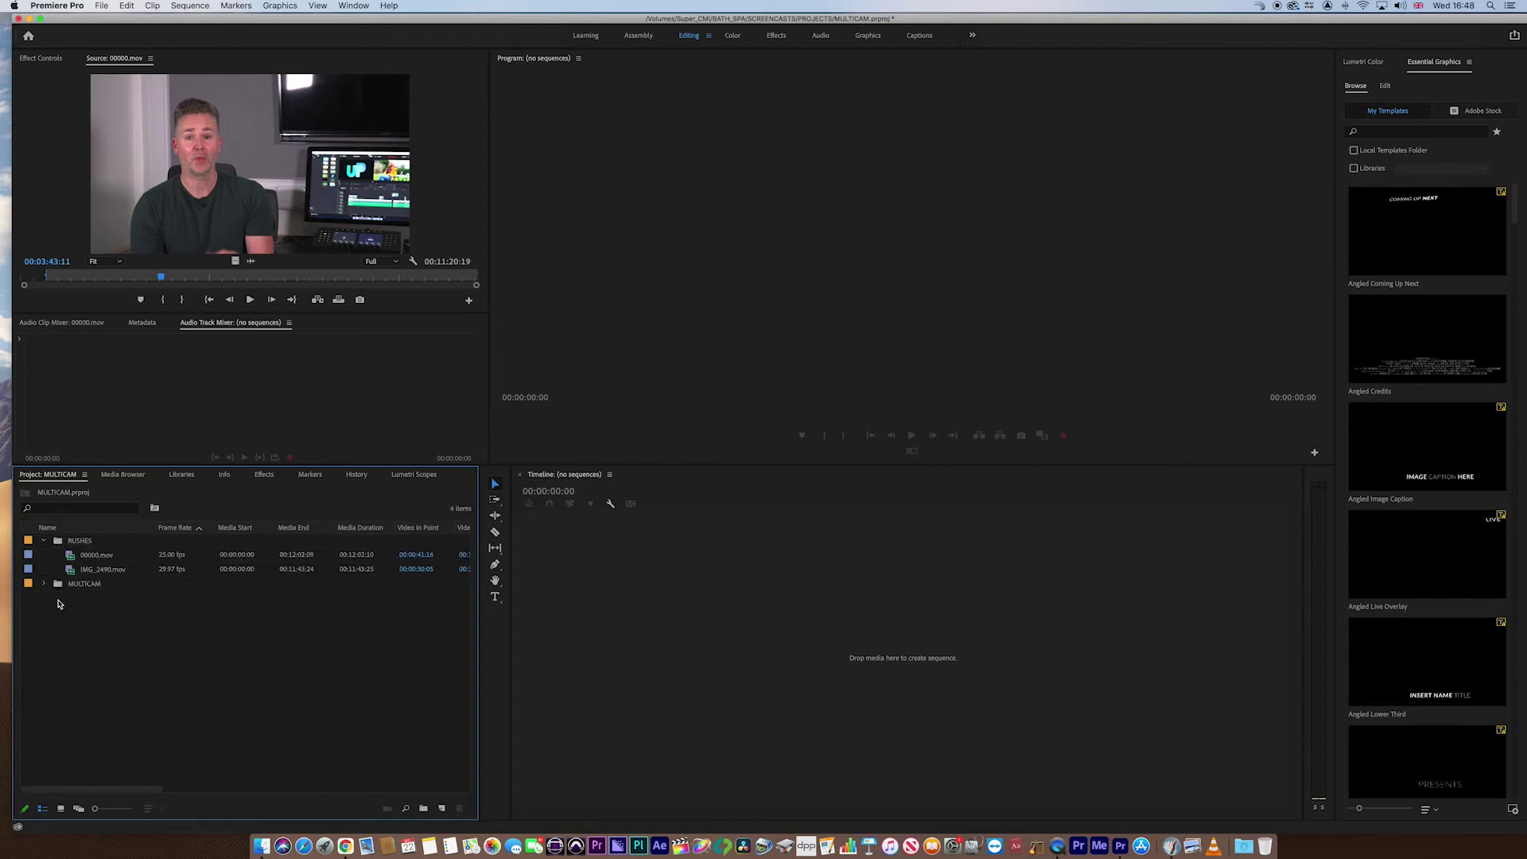
# - Check the RUSHES bin contents, then expand MULTICAM and select the multicam clip
pyautogui.click(44, 540)
pyautogui.click(44, 541)
pyautogui.click(43, 542)
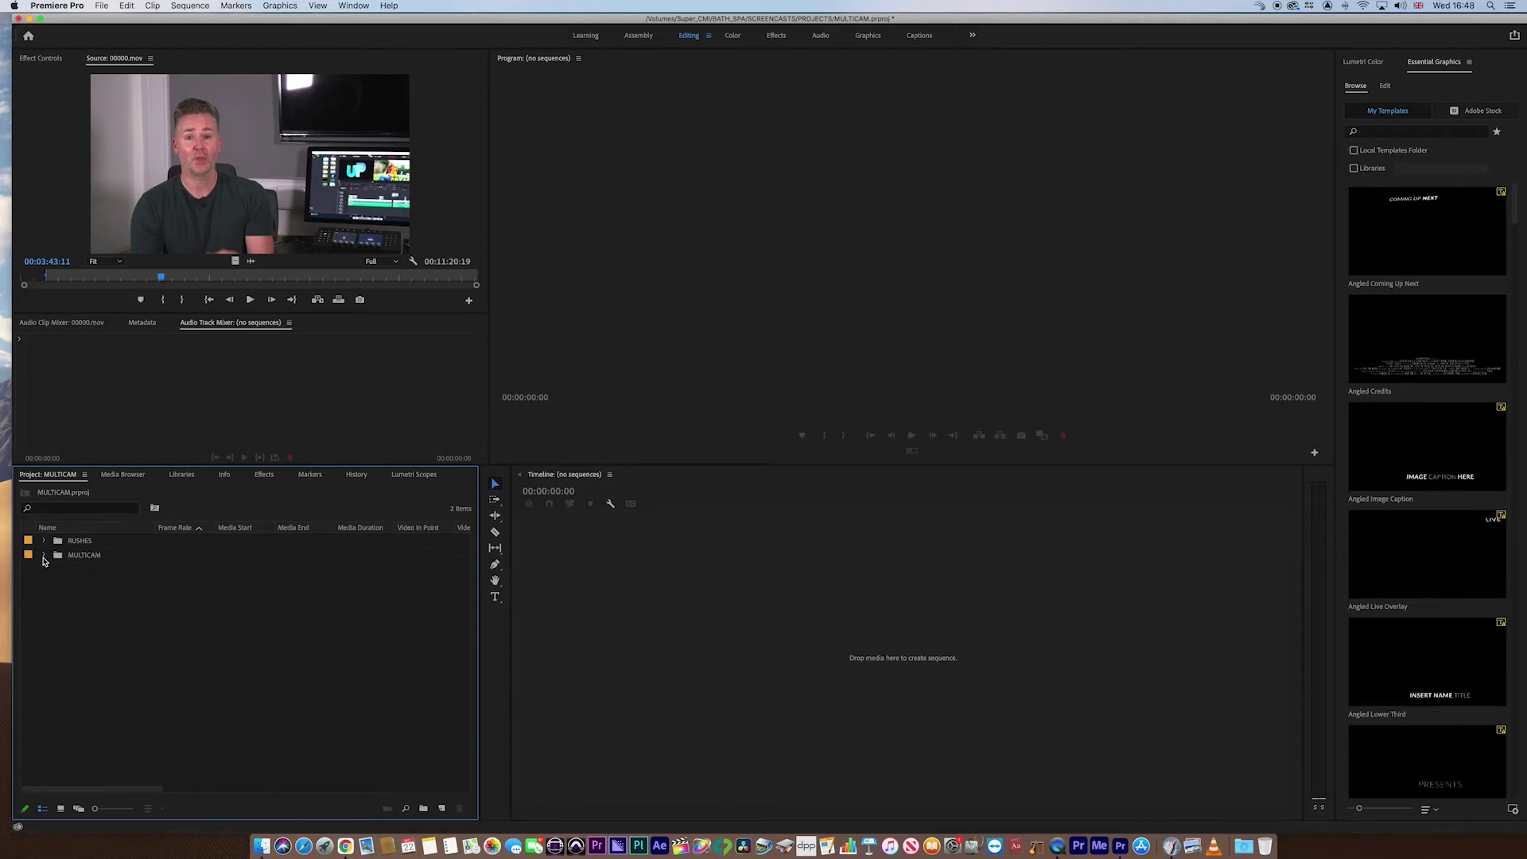
pyautogui.click(44, 555)
pyautogui.click(69, 570)
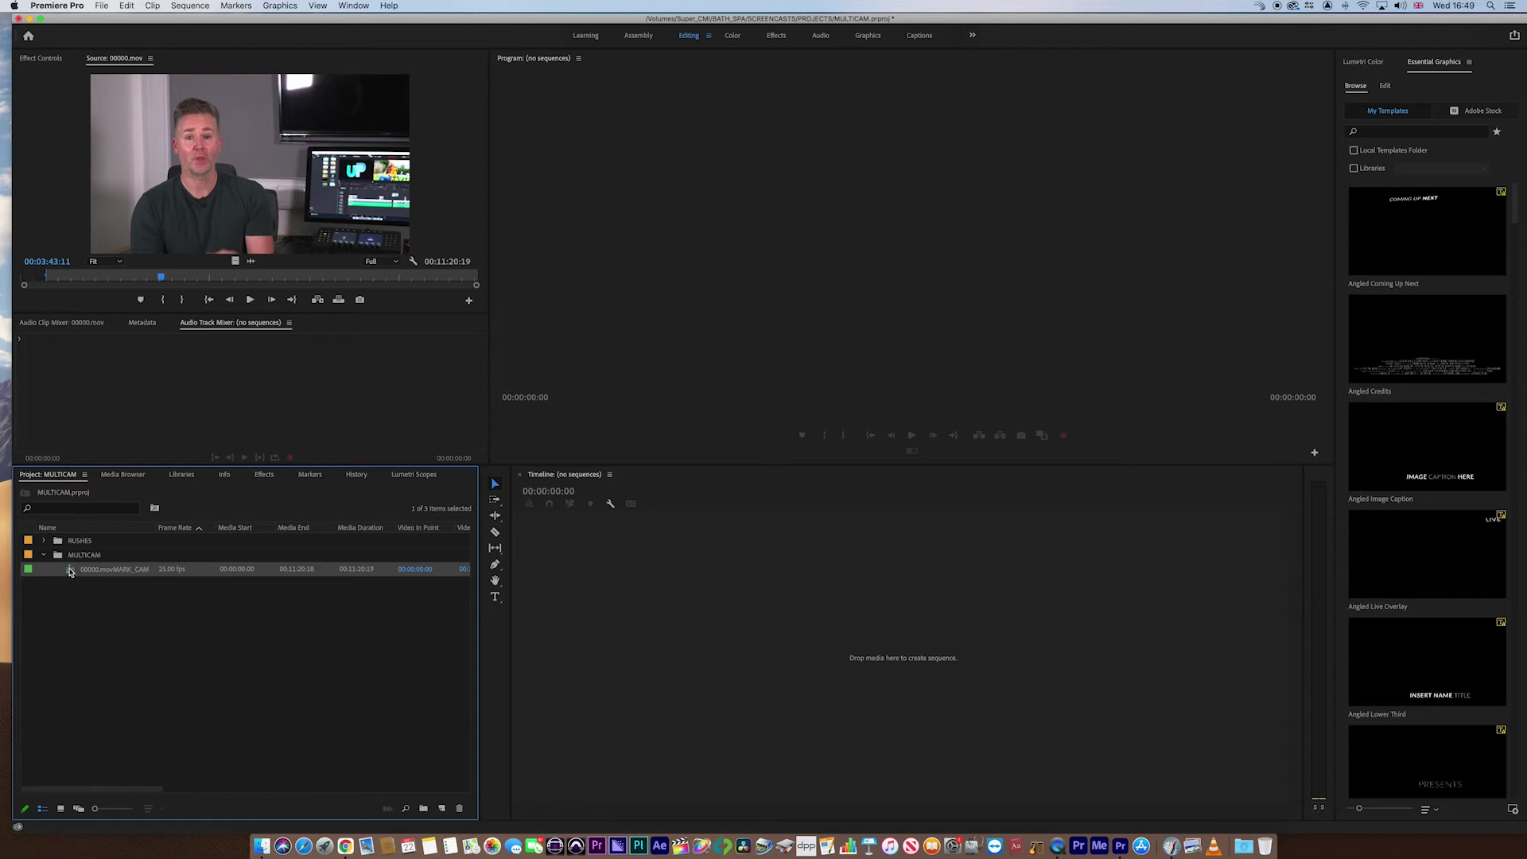
# - Build sequence 2 from the multicam clip on the Timeline and play it from about 32 seconds
pyautogui.moveTo(392, 586); pyautogui.dragTo(655, 629)
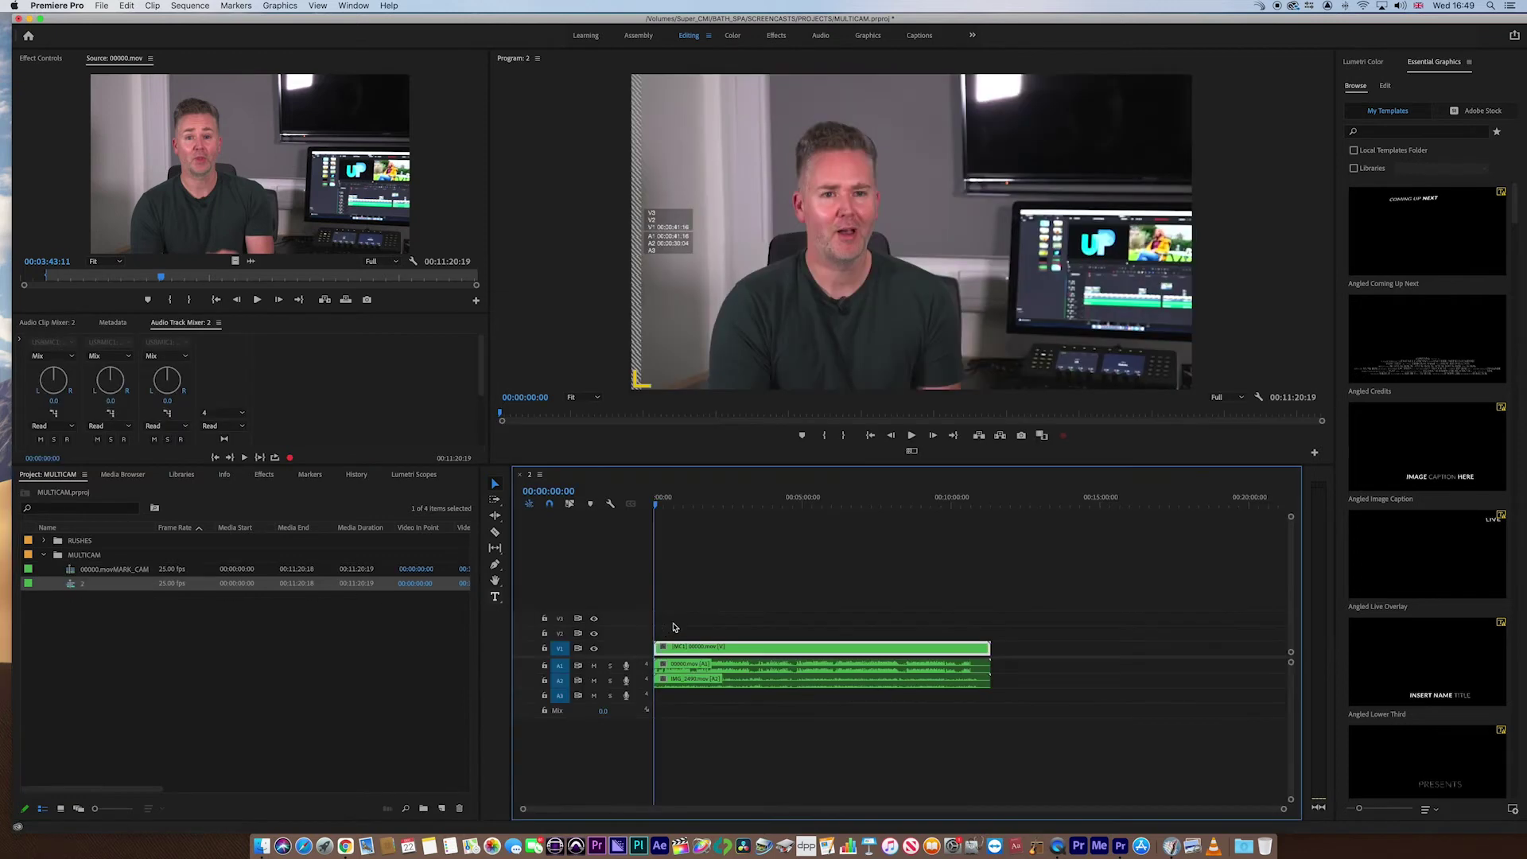
pyautogui.click(670, 501)
pyautogui.press('space')
pyautogui.press('space')
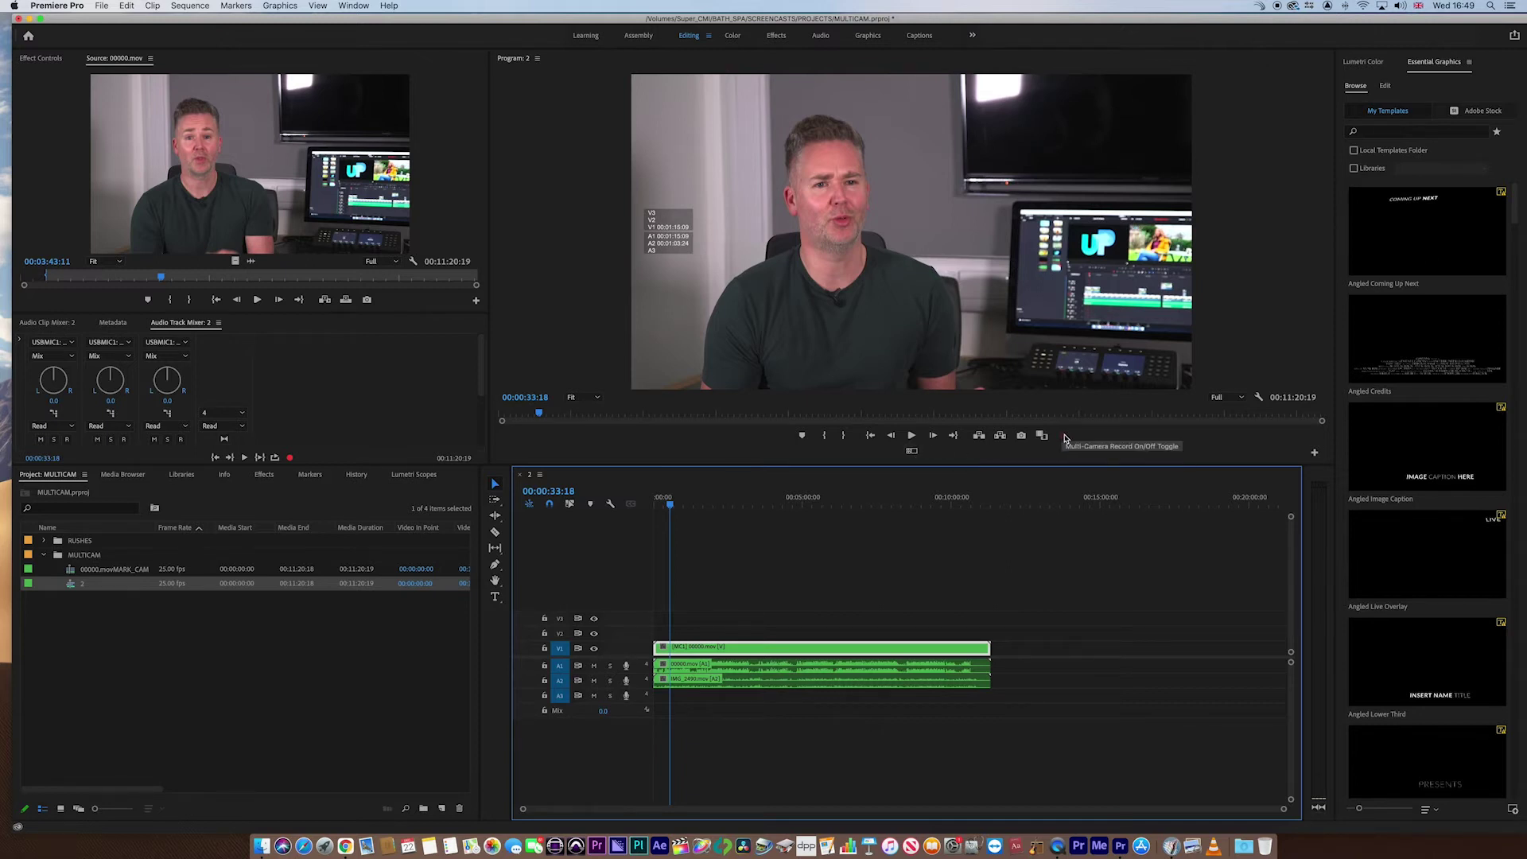
# - Enable Multi-Camera View in the Program monitor and scrub the playhead to about 47 seconds
pyautogui.click(1316, 456)
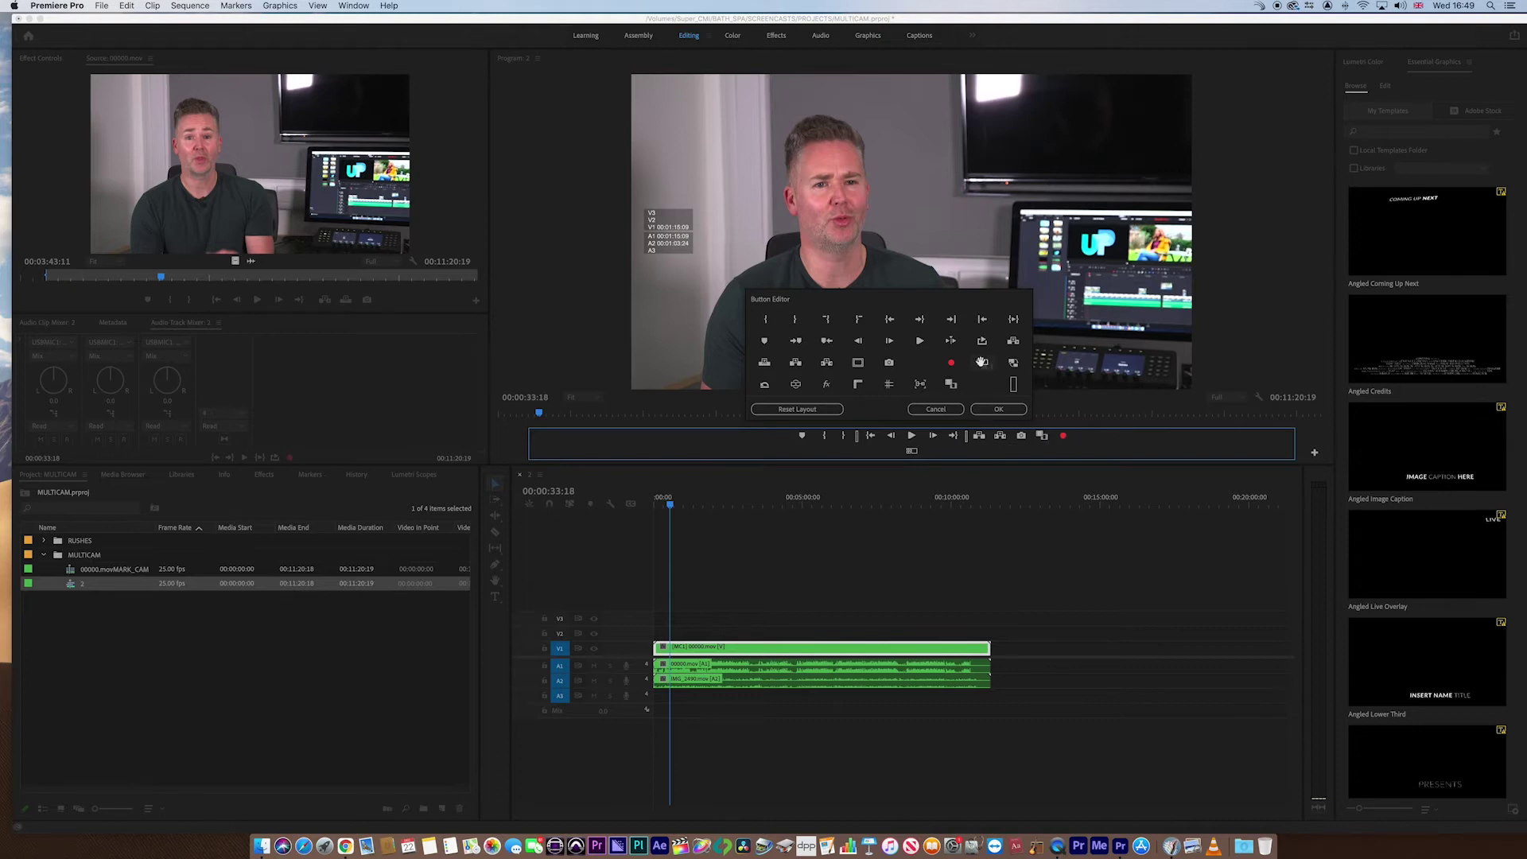
pyautogui.click(935, 408)
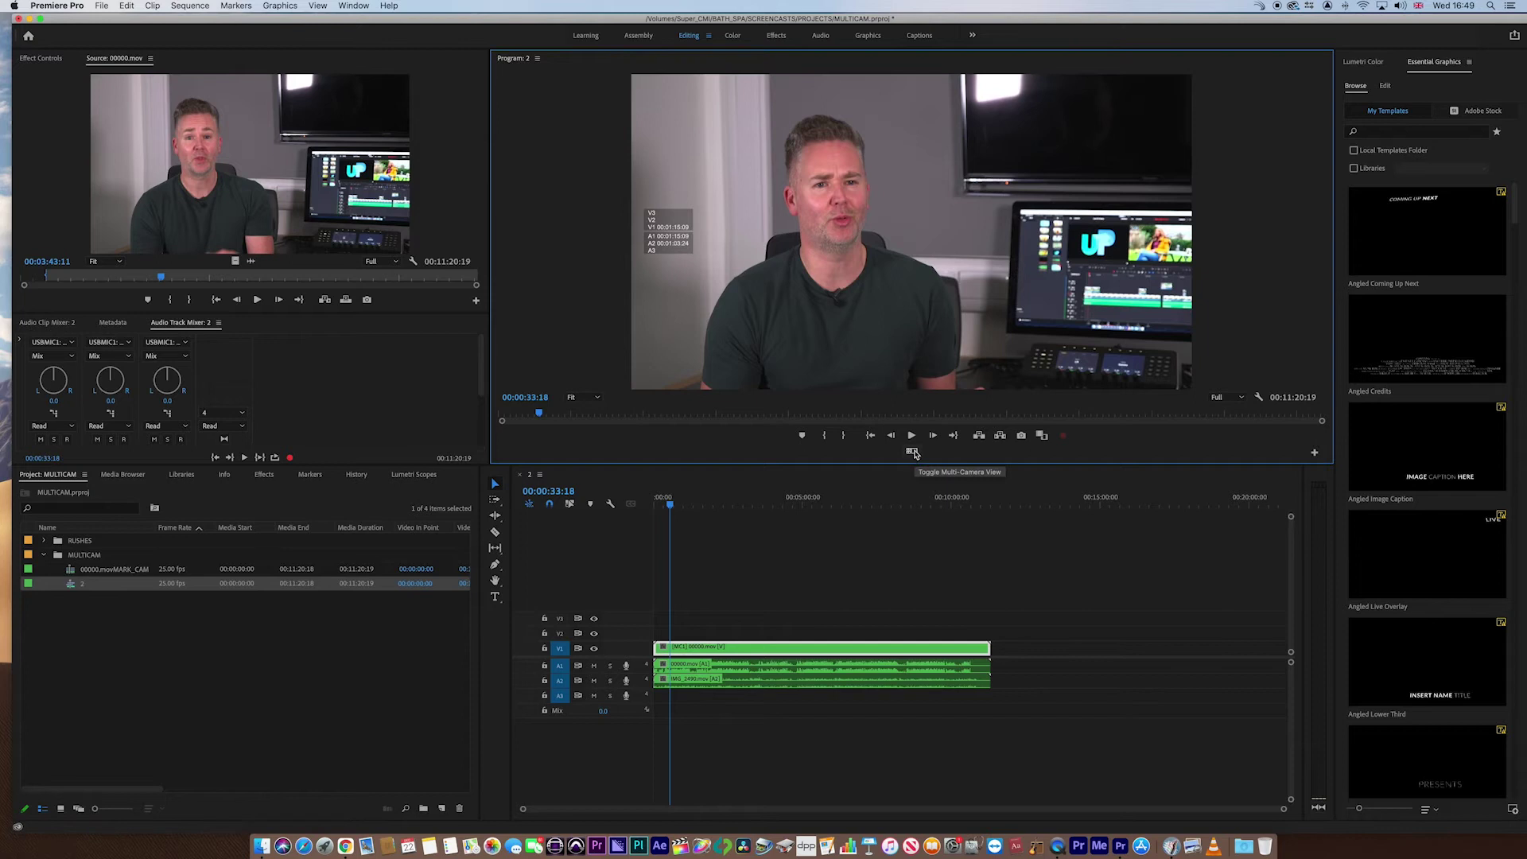
pyautogui.click(912, 451)
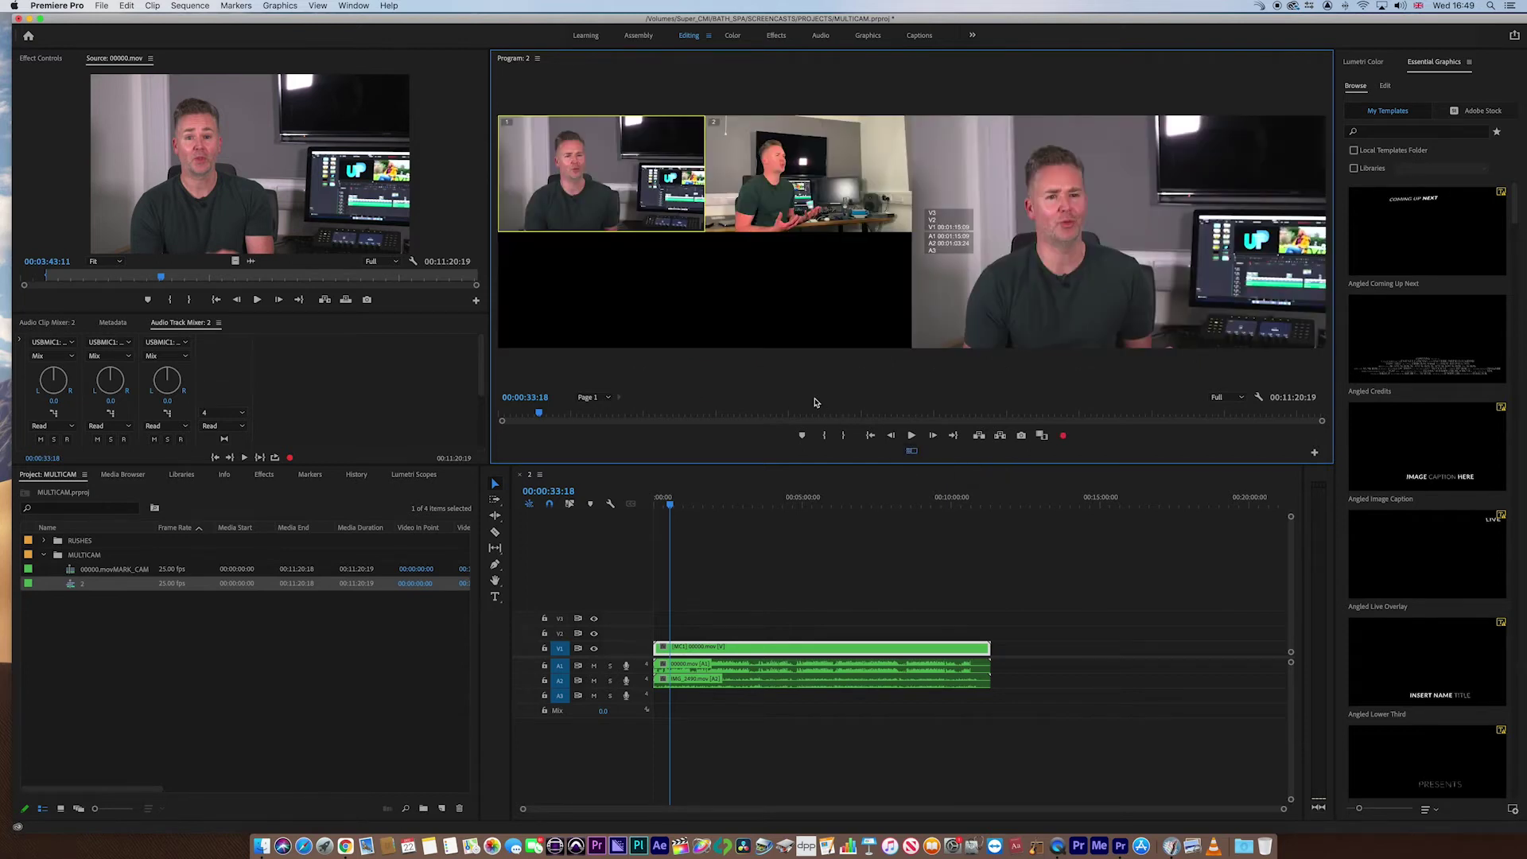
pyautogui.moveTo(671, 493); pyautogui.dragTo(676, 496)
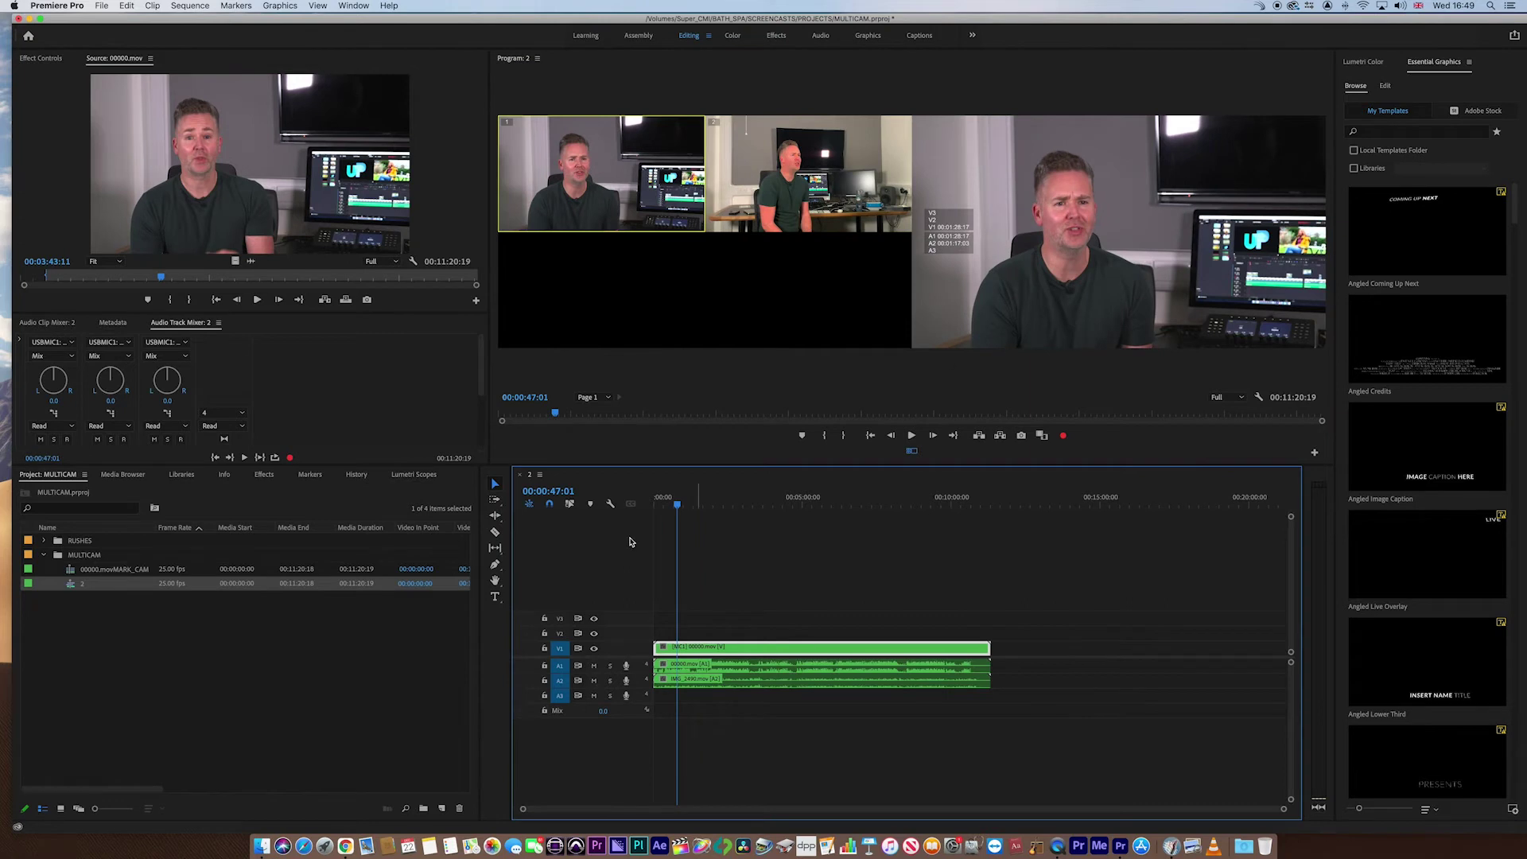
# - Play sequence 2 in the multi-camera view
pyautogui.press('space')
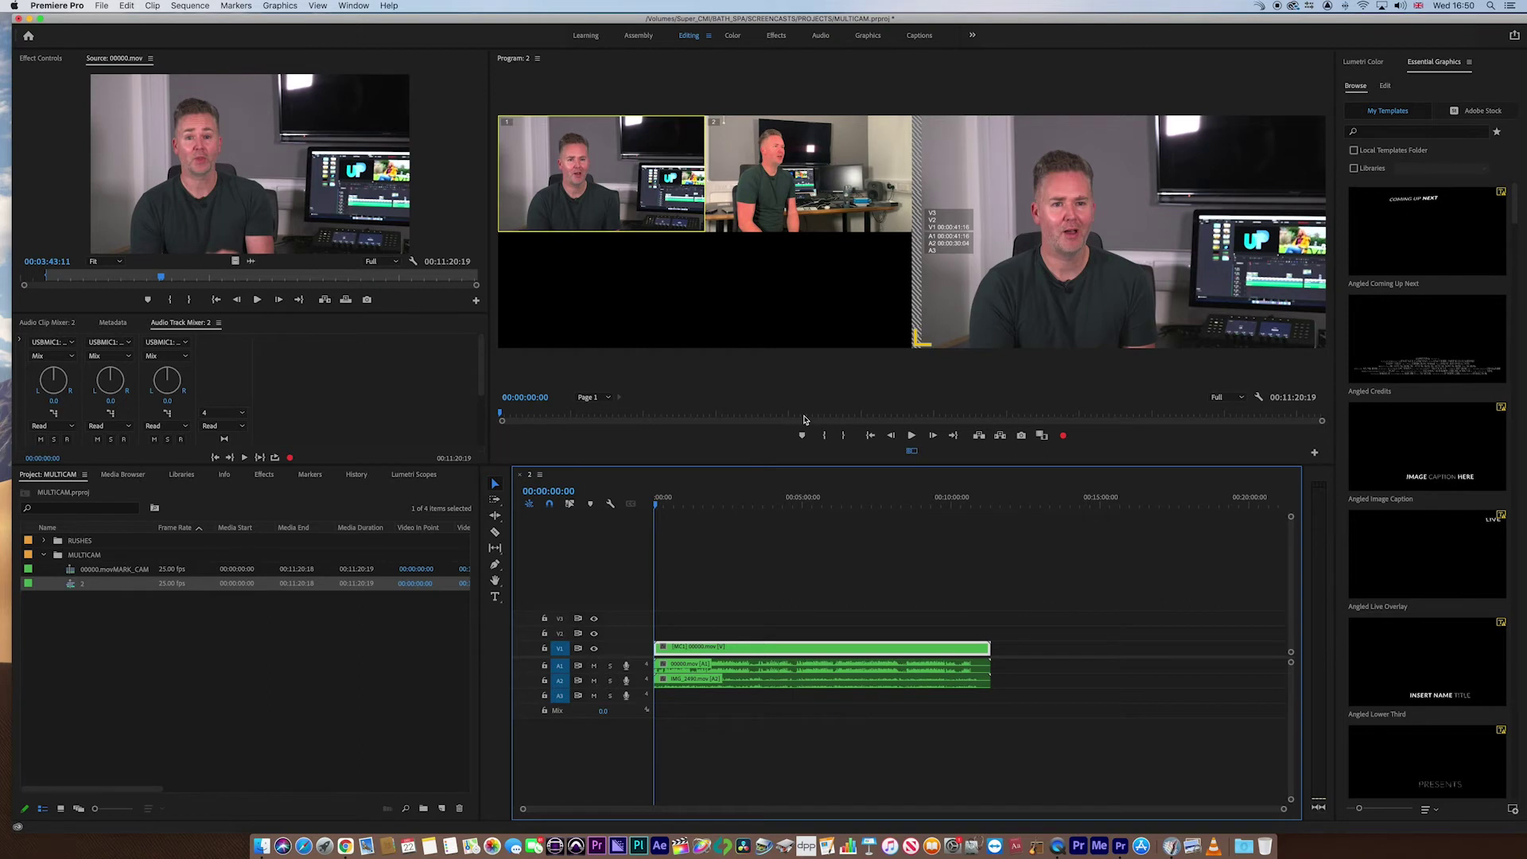
# - Record live cuts alternating camera 2's wide shot and camera 1's close shot, stopping at 00:00:29:02
pyautogui.click(1064, 437)
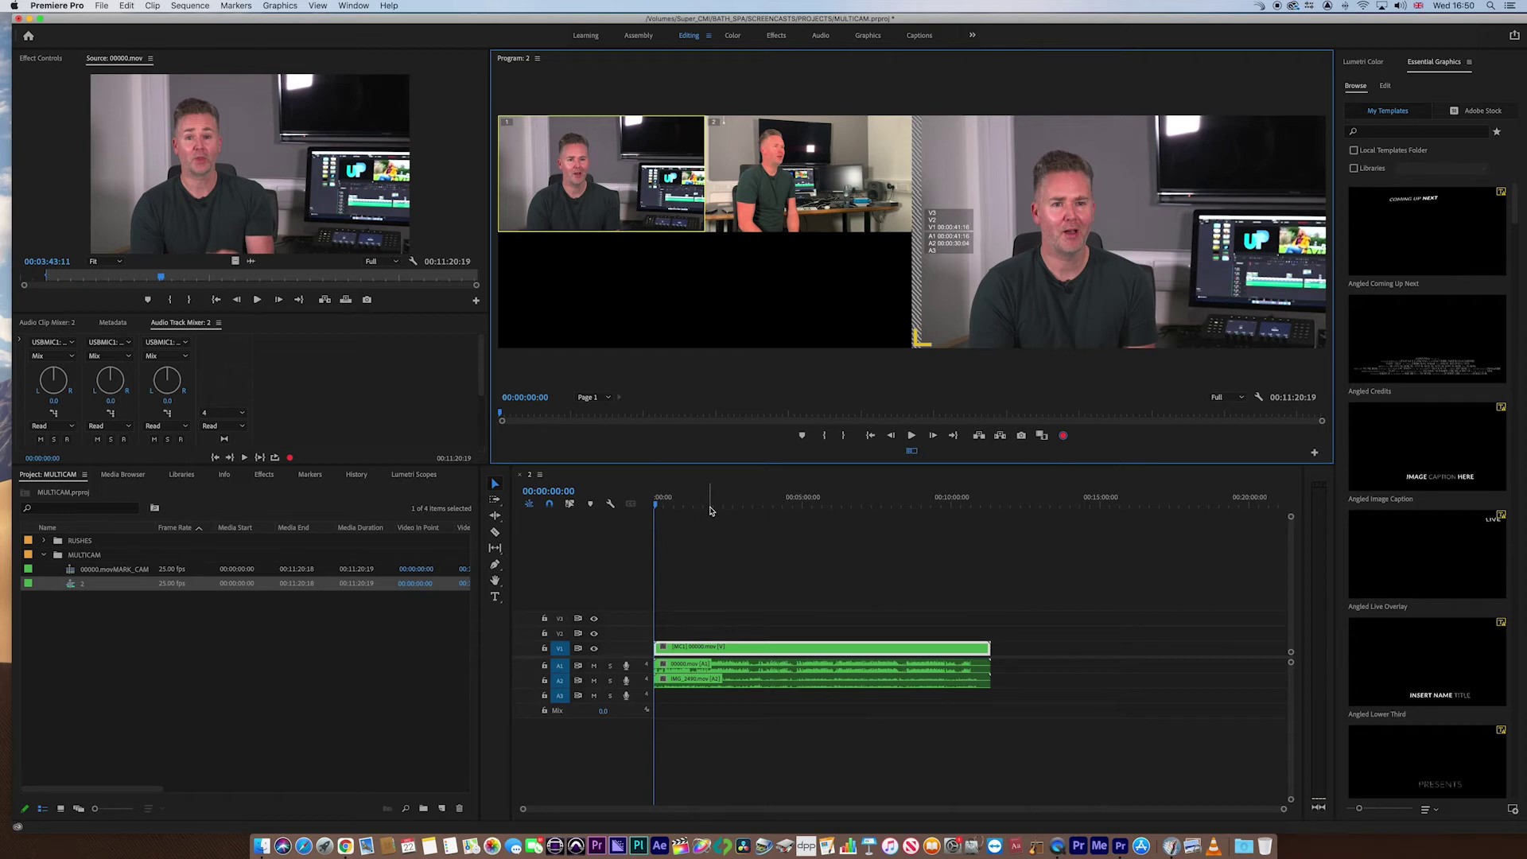
pyautogui.press('space')
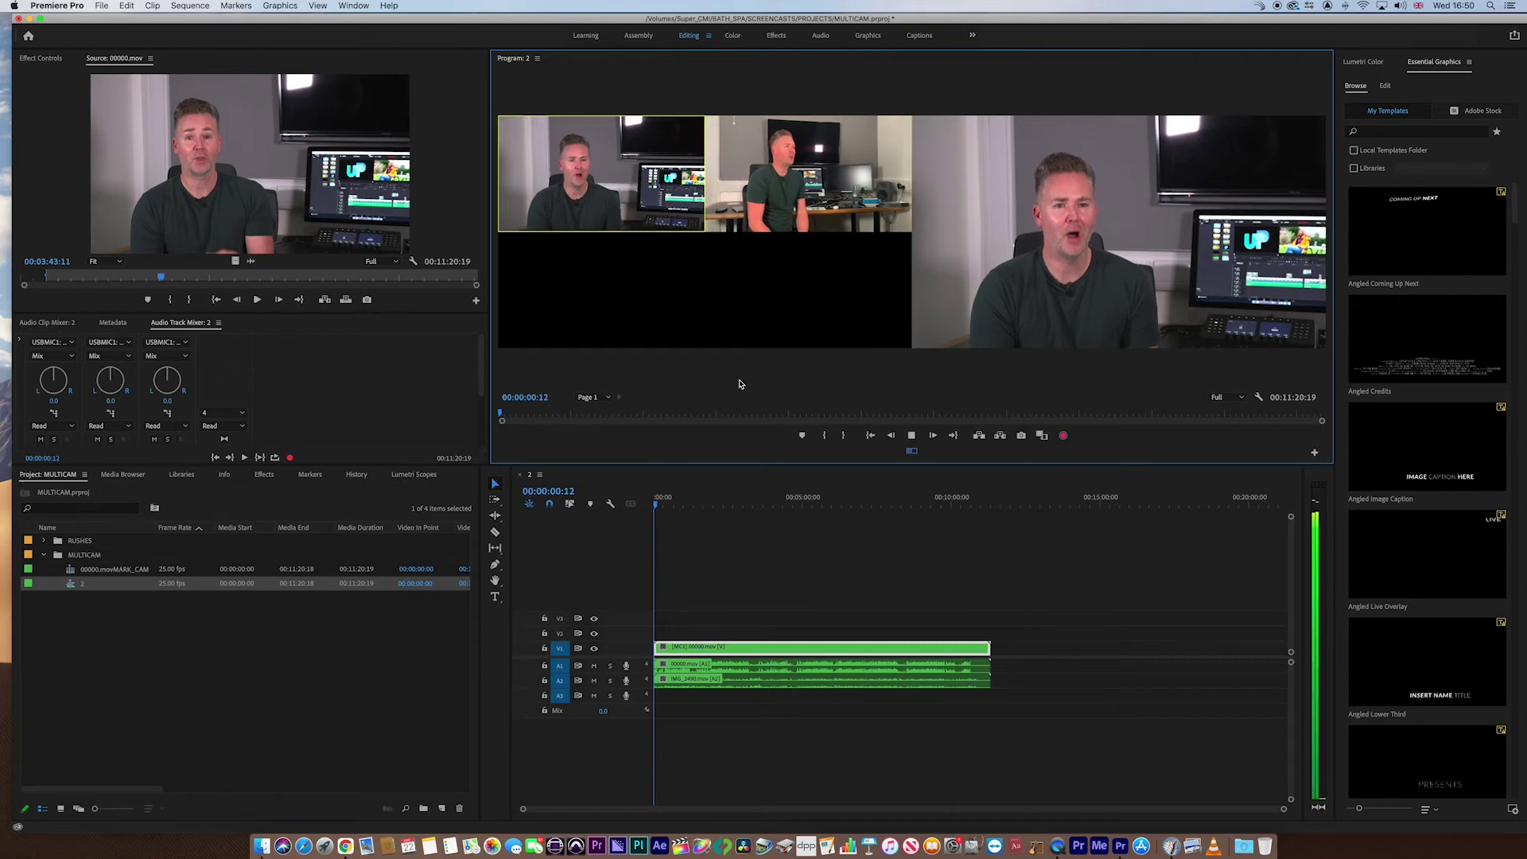
pyautogui.click(800, 185)
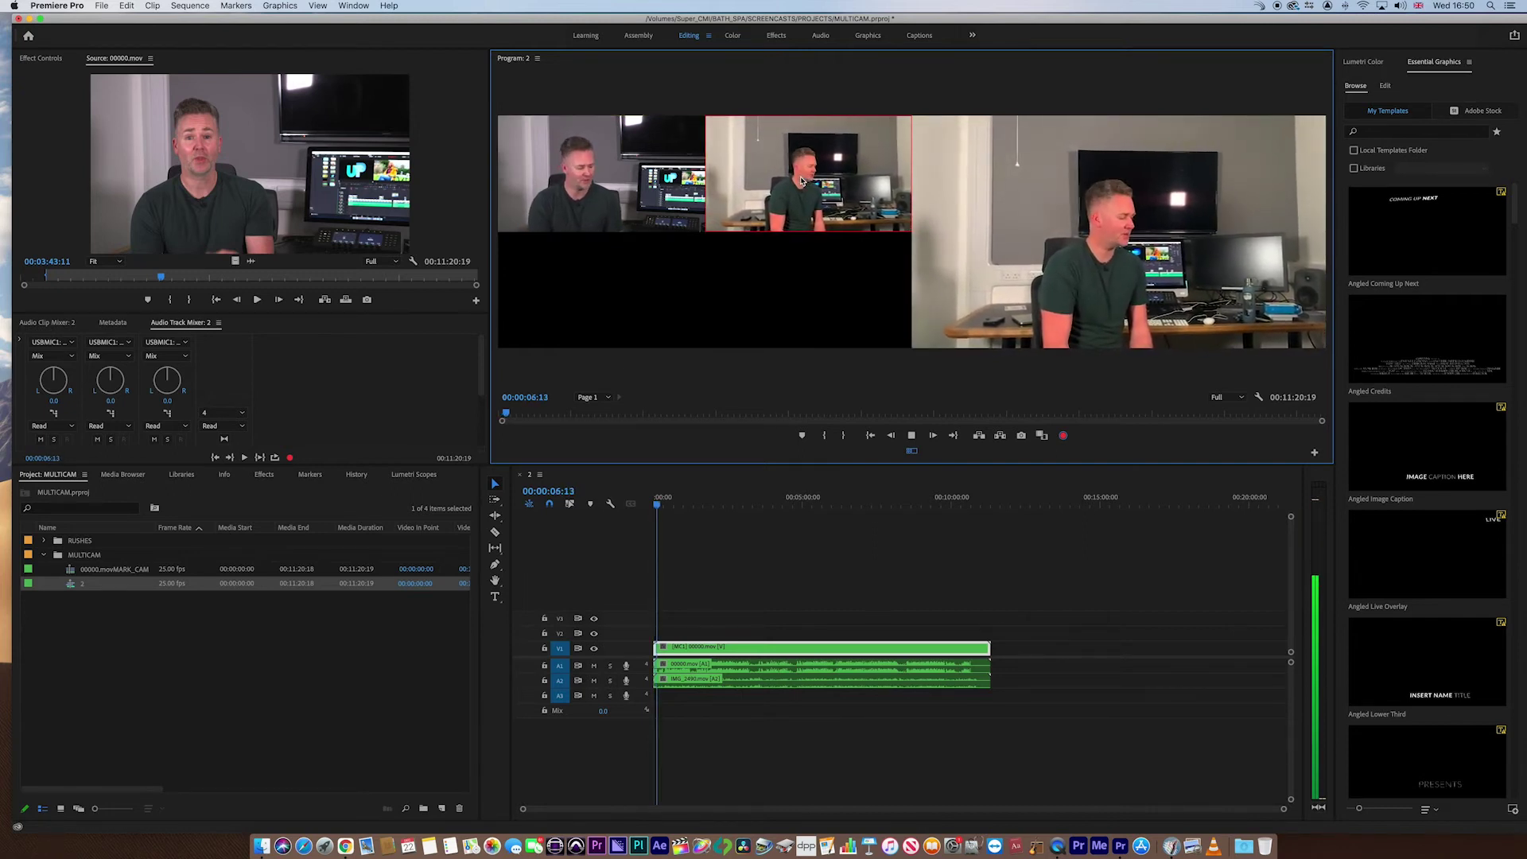
pyautogui.click(588, 185)
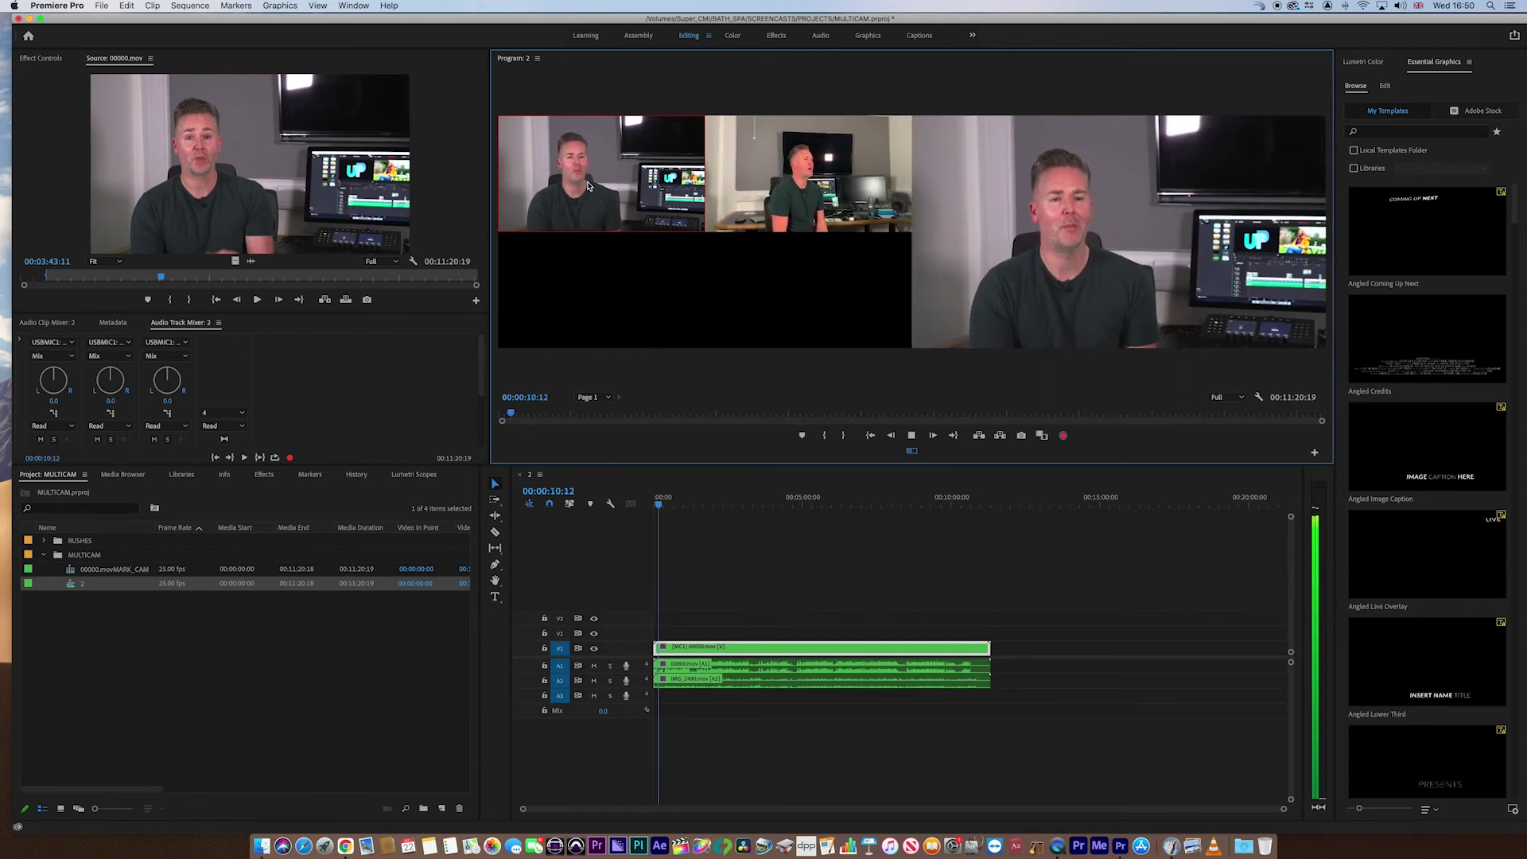
pyautogui.click(832, 191)
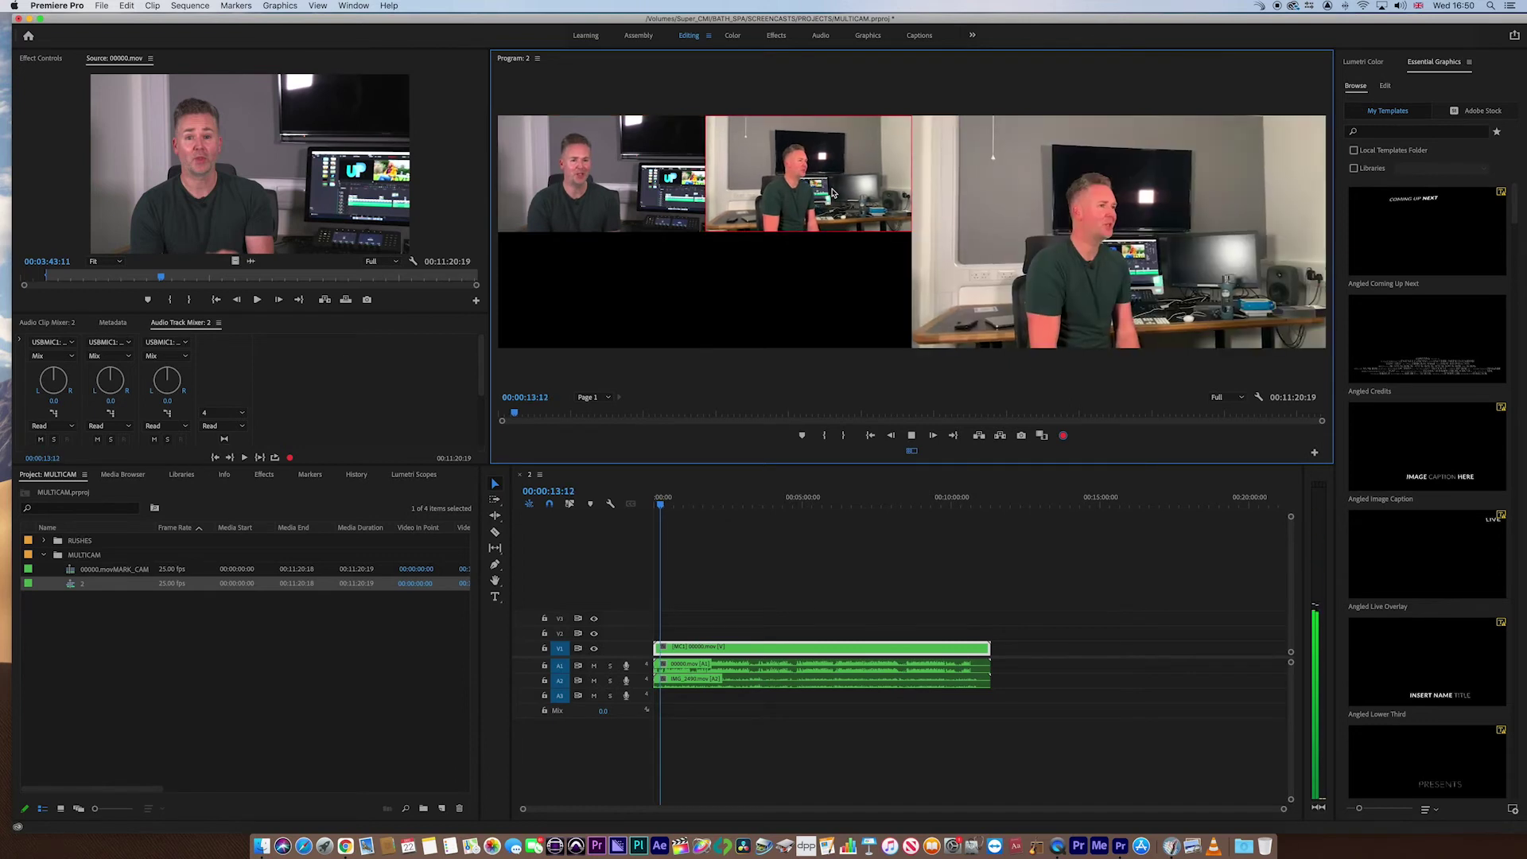
pyautogui.click(628, 184)
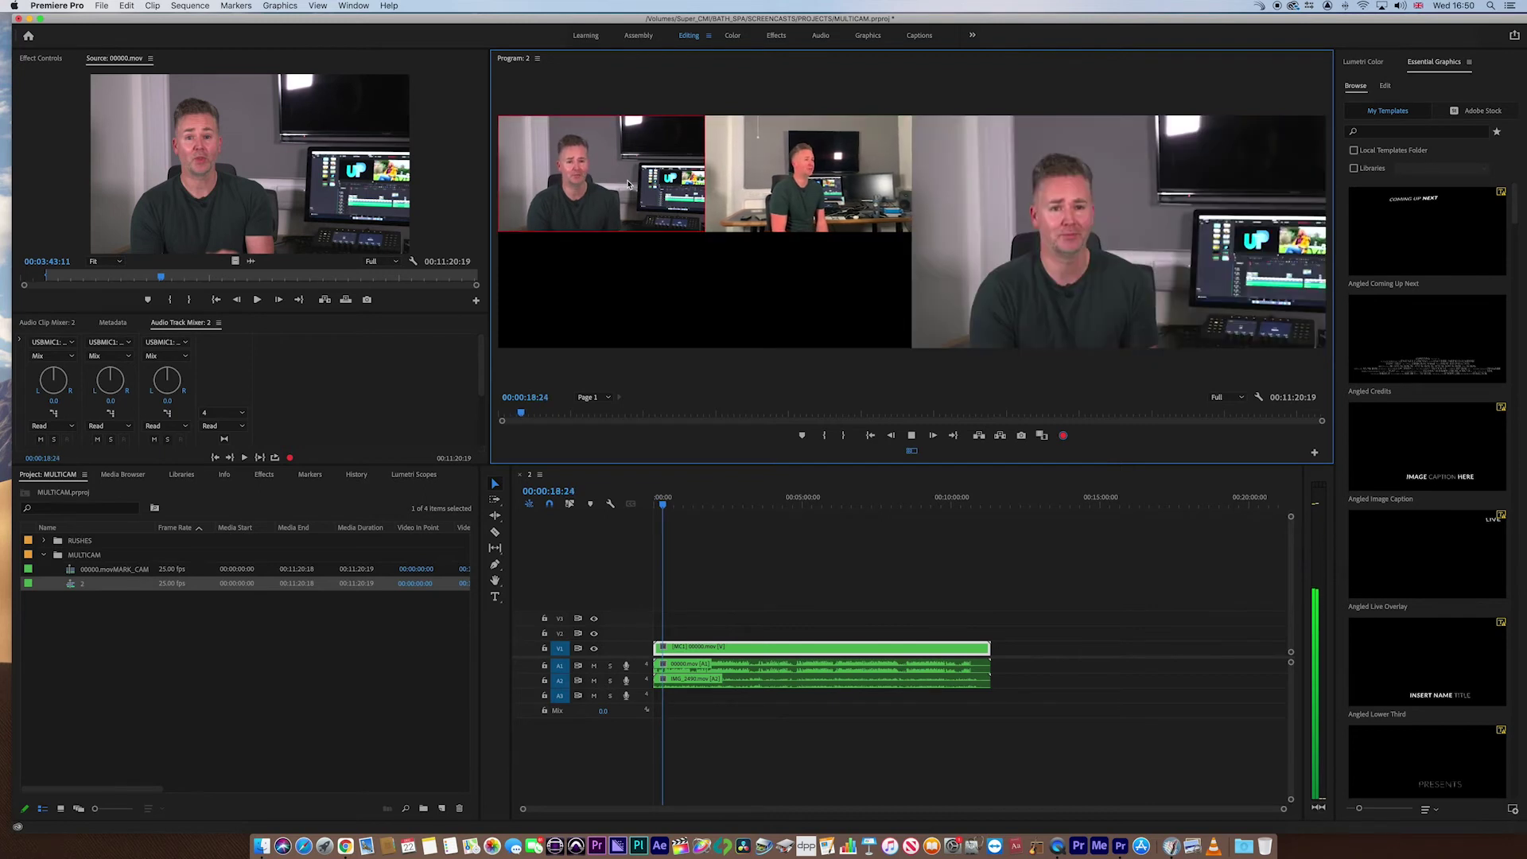
pyautogui.click(778, 194)
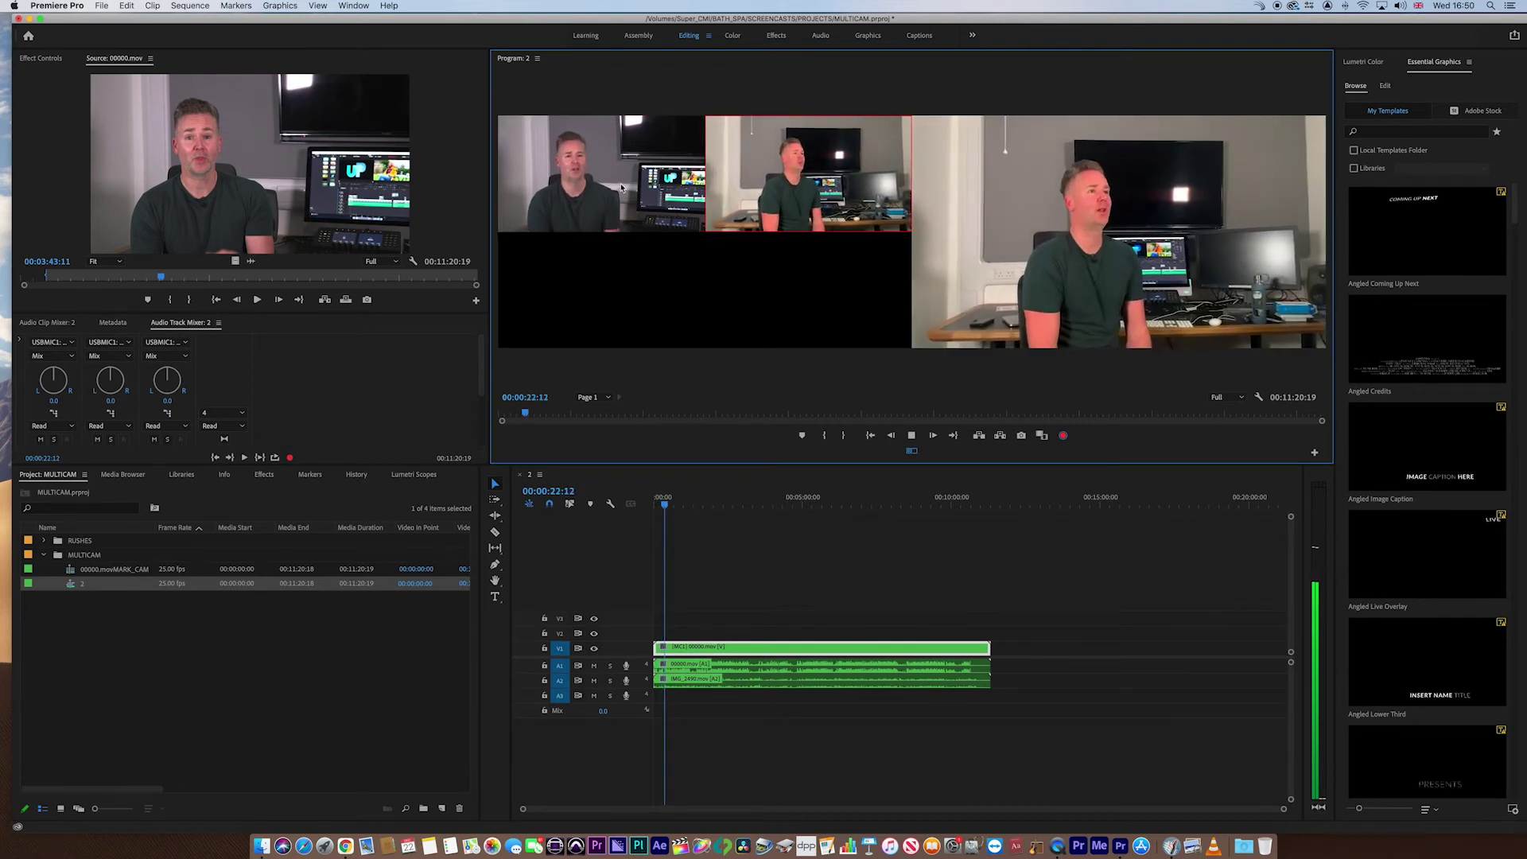
pyautogui.click(621, 188)
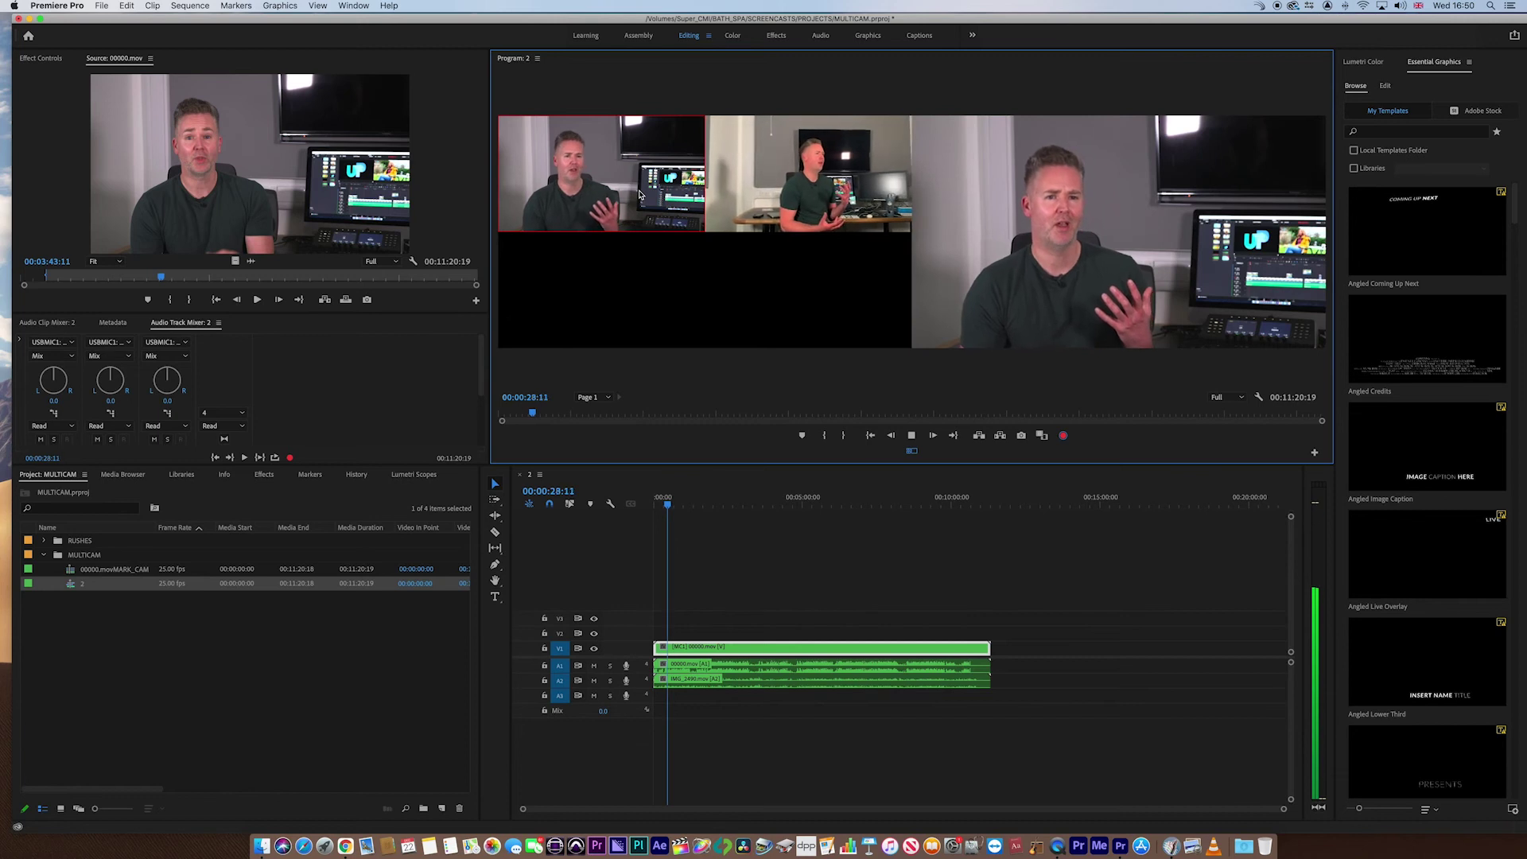
pyautogui.press('space')
pyautogui.click(689, 614)
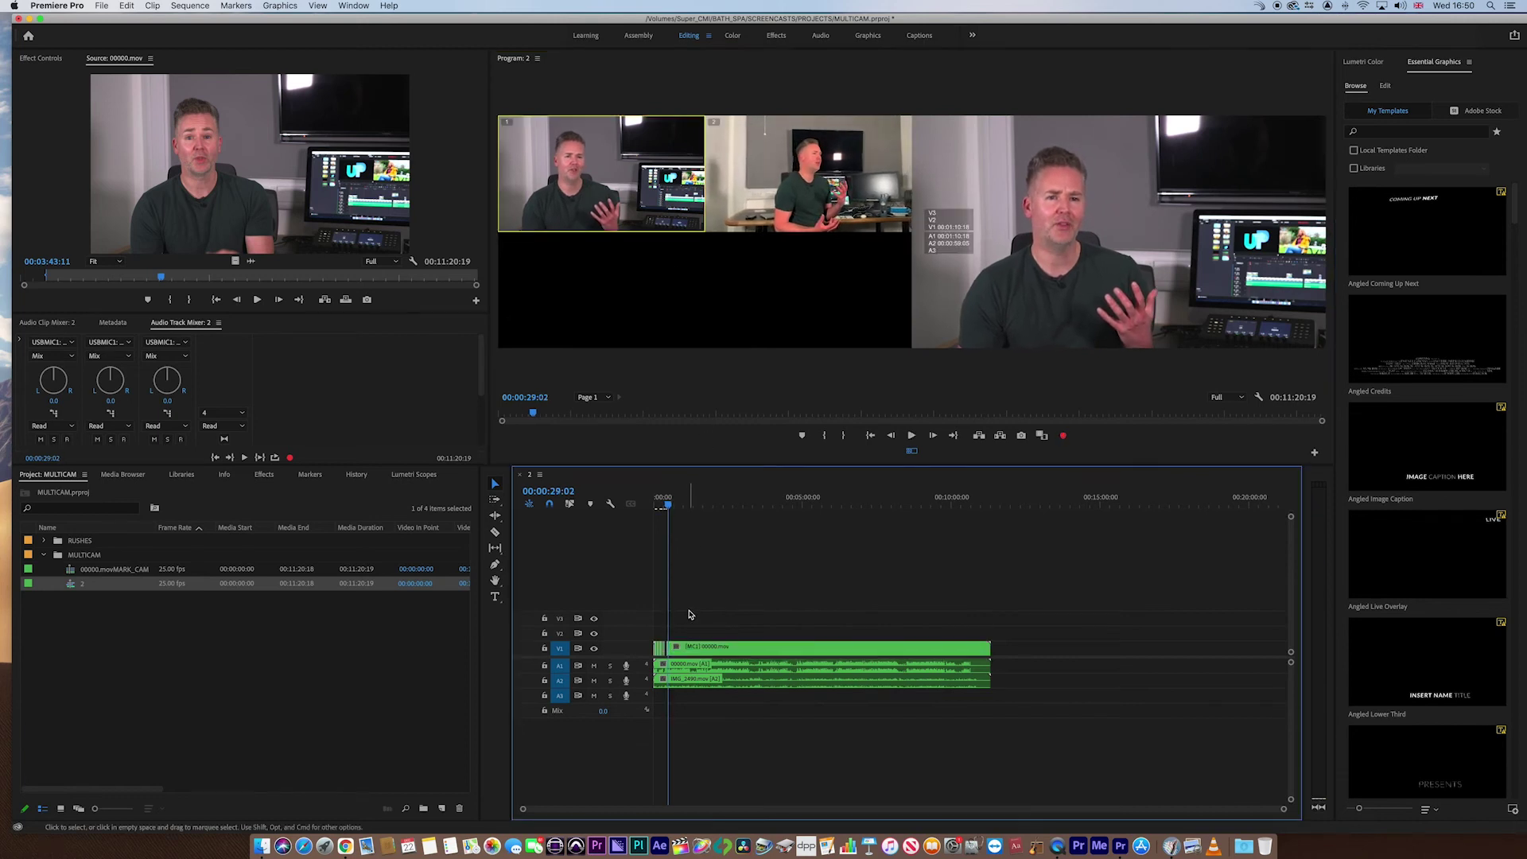
pyautogui.press('=')
pyautogui.press('=')
pyautogui.press('=')
pyautogui.press('=')
pyautogui.press('space')
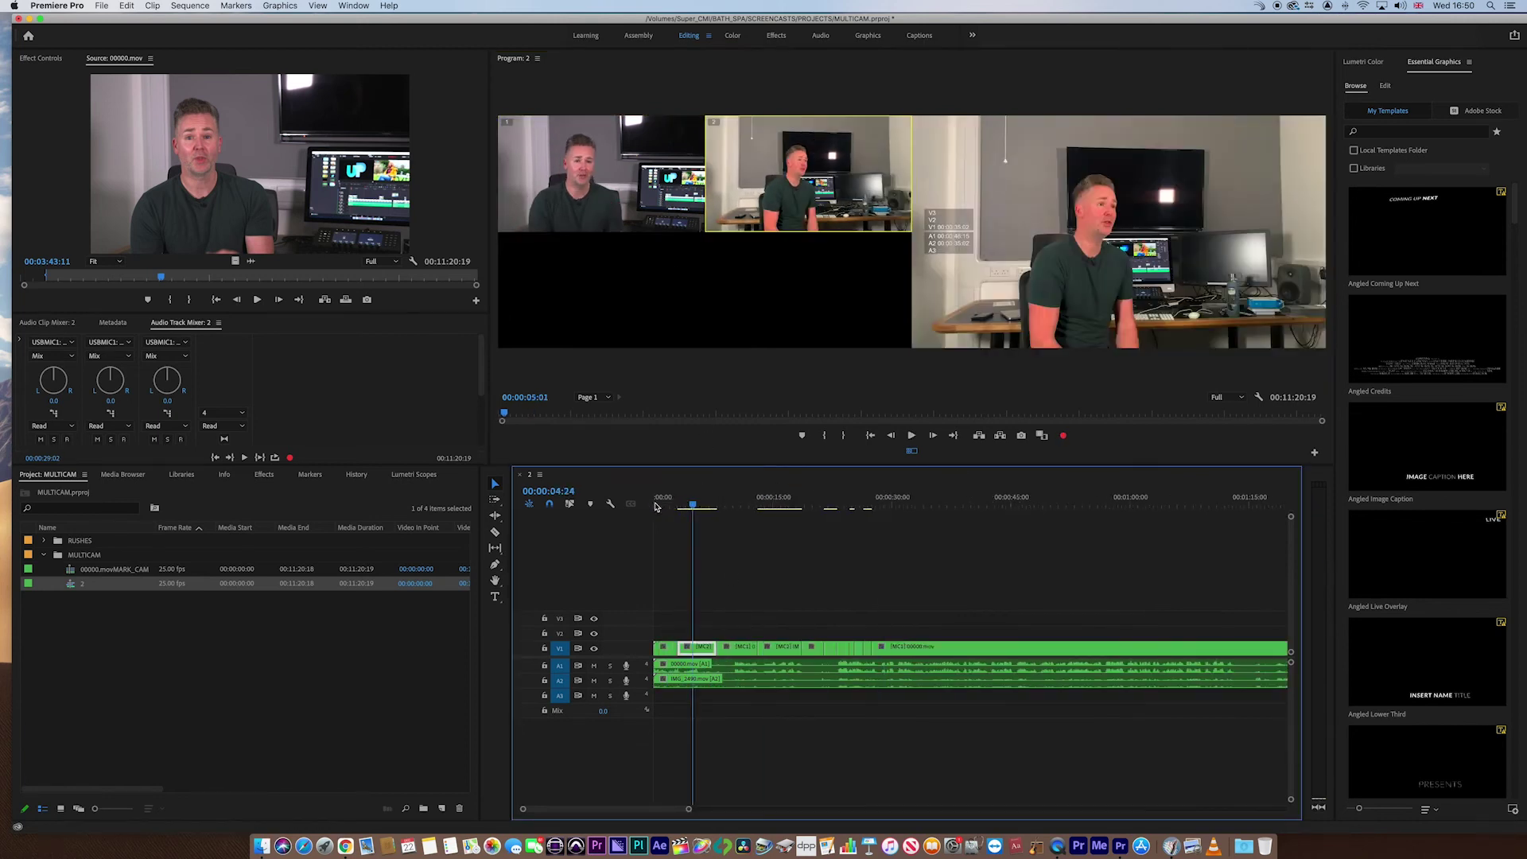
pyautogui.press('Home')
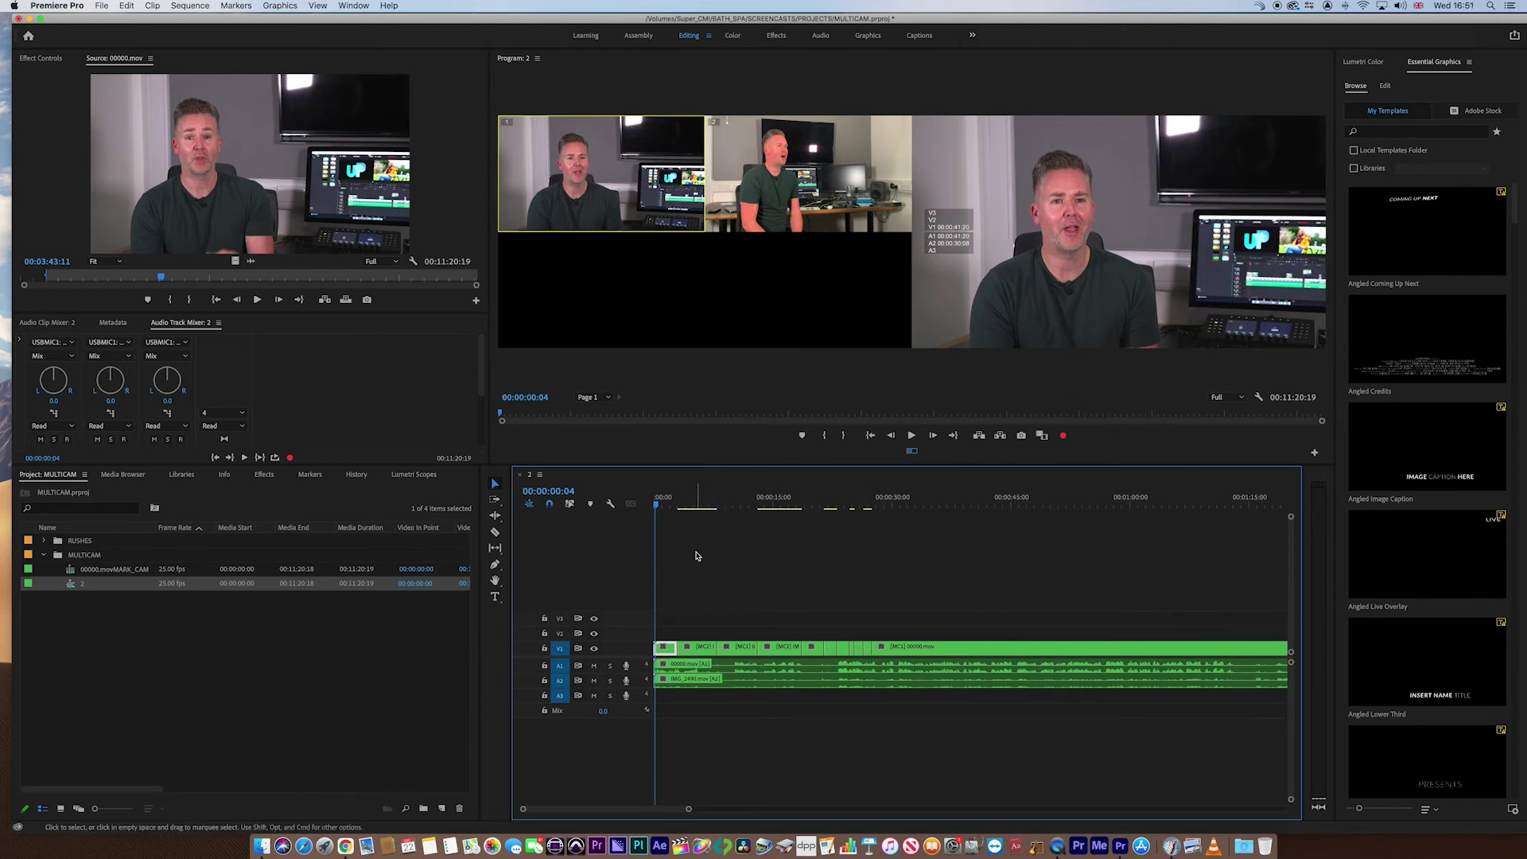
pyautogui.press('space')
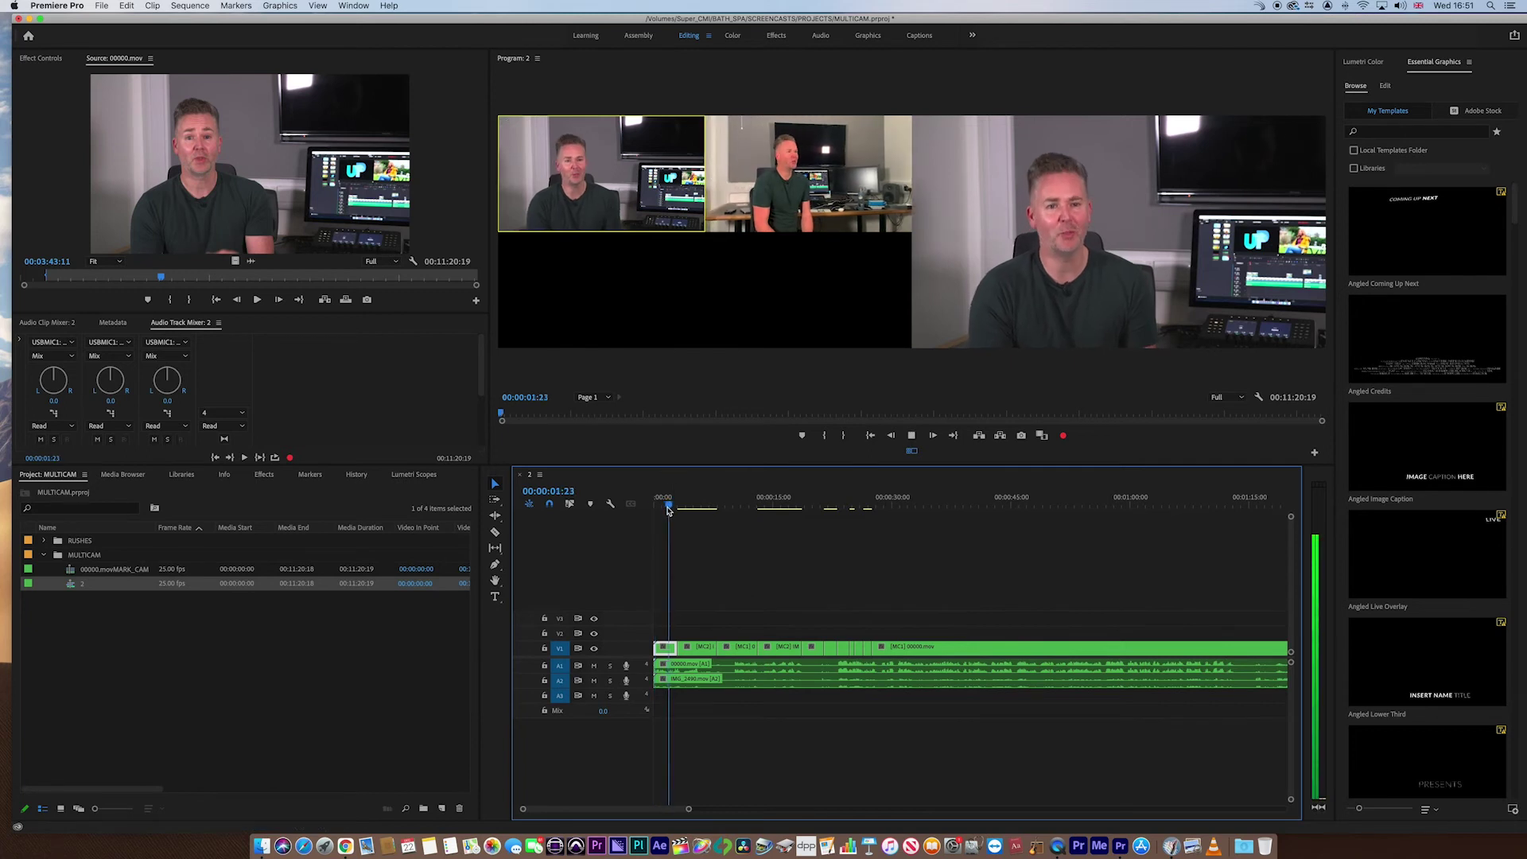
pyautogui.press('2')
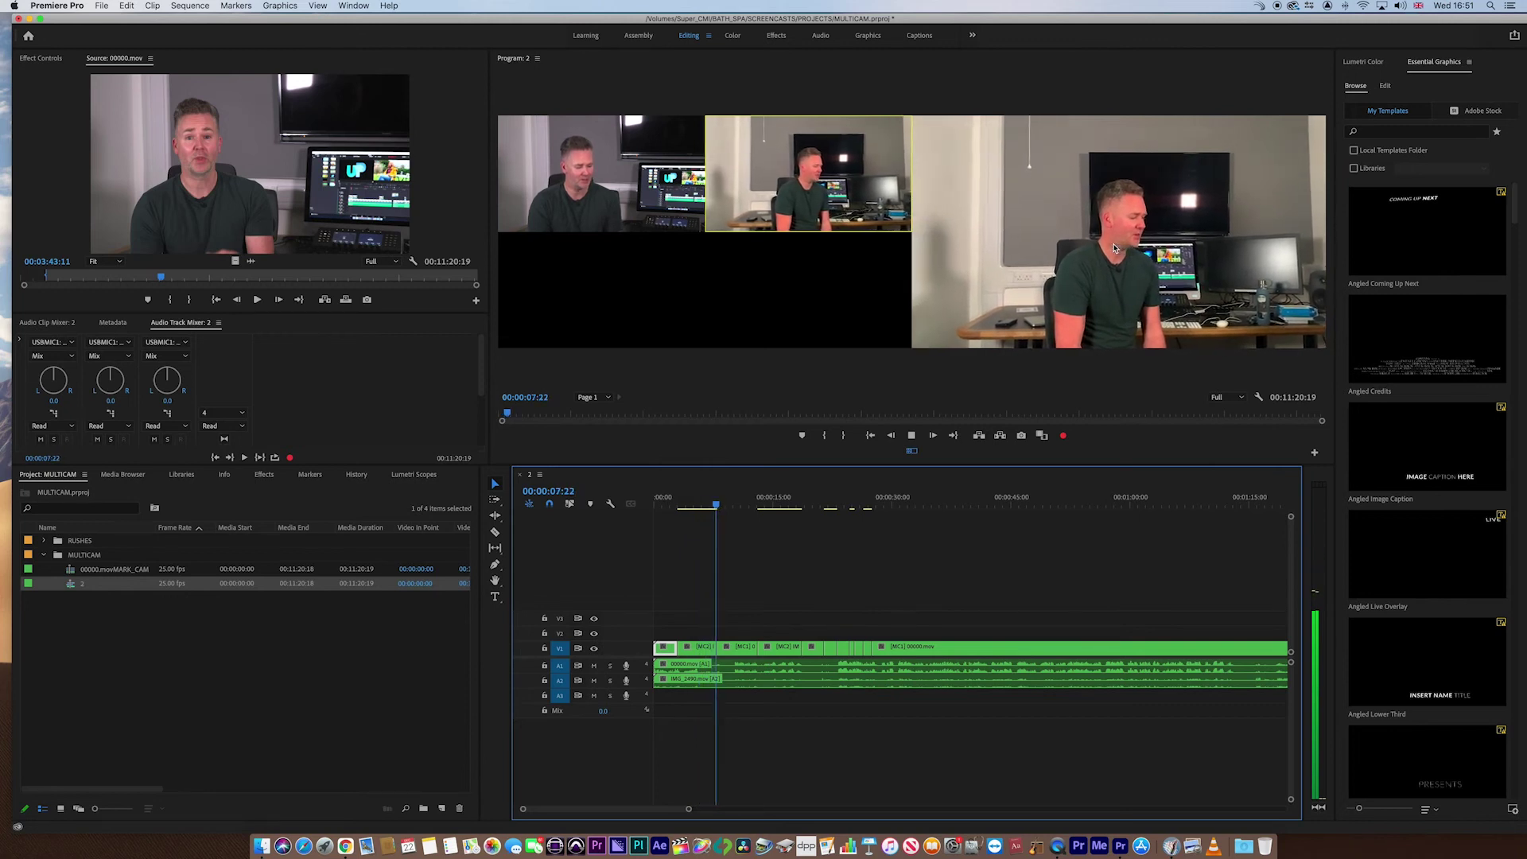
pyautogui.press('1')
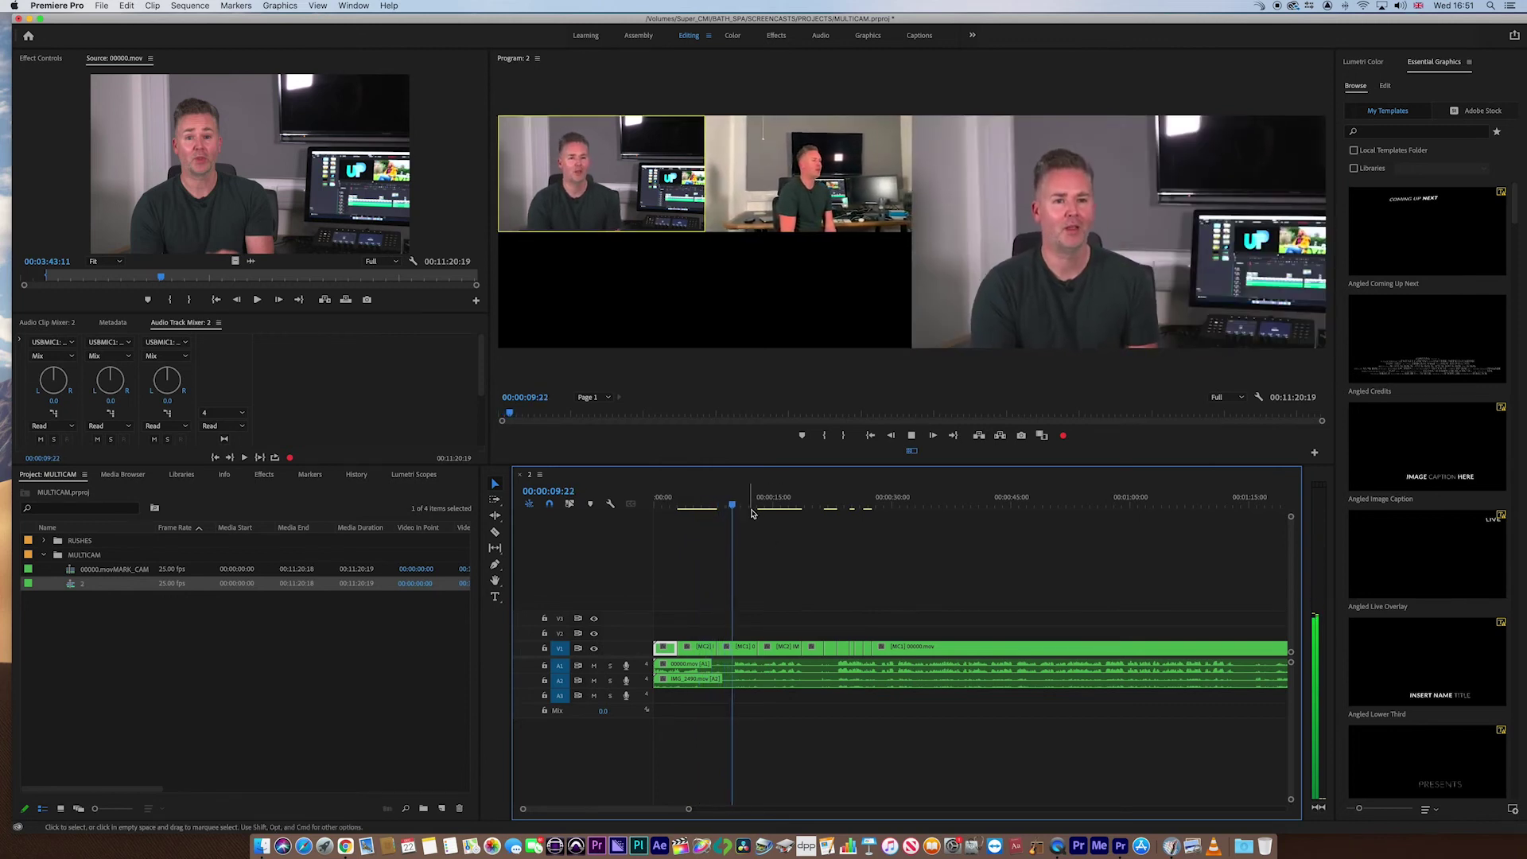
pyautogui.press('2')
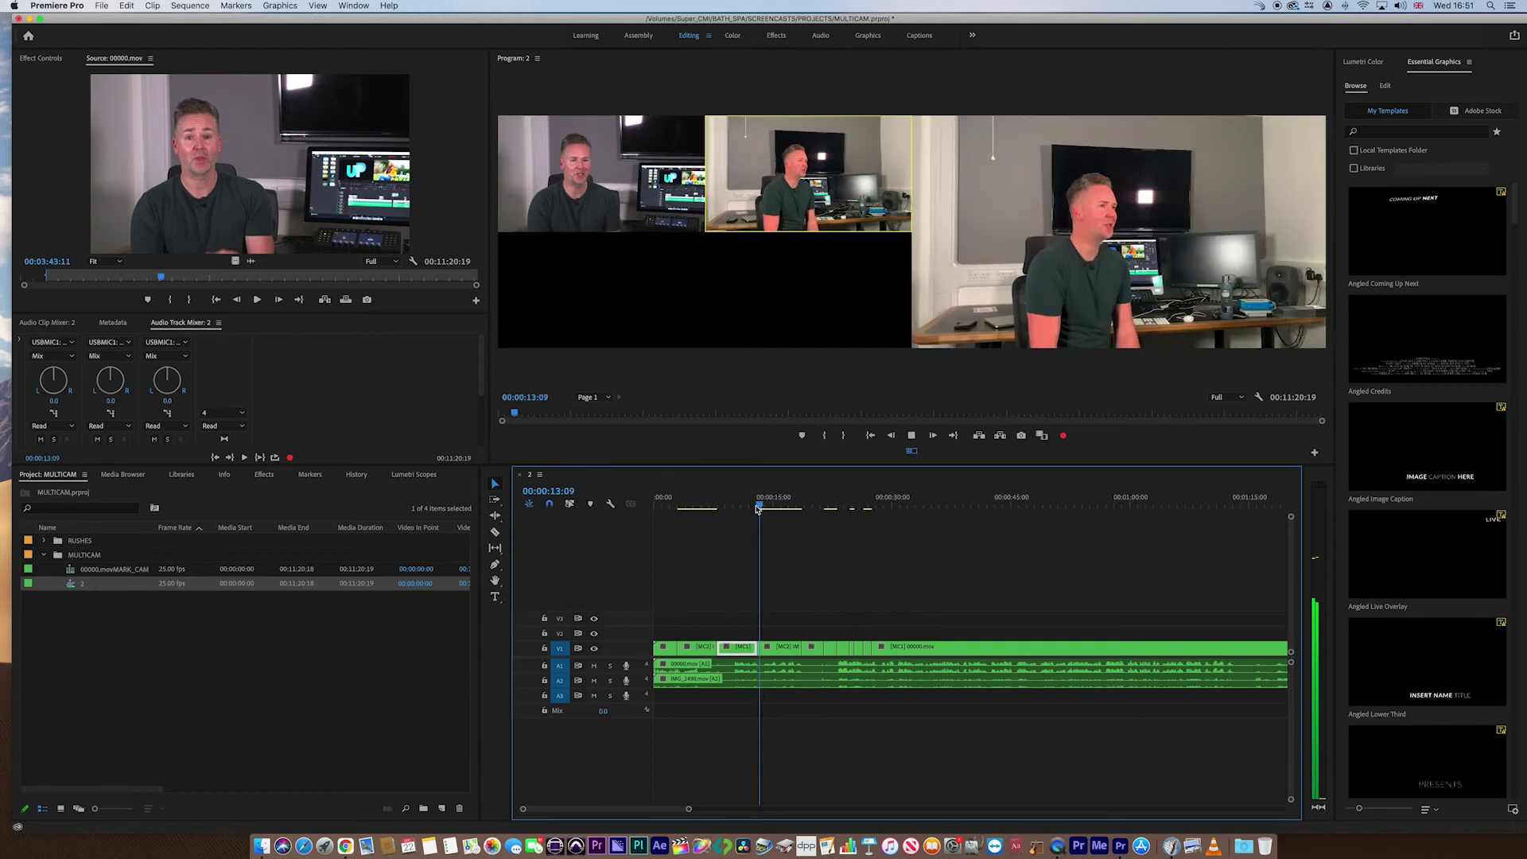
pyautogui.press('space')
pyautogui.press('\\')
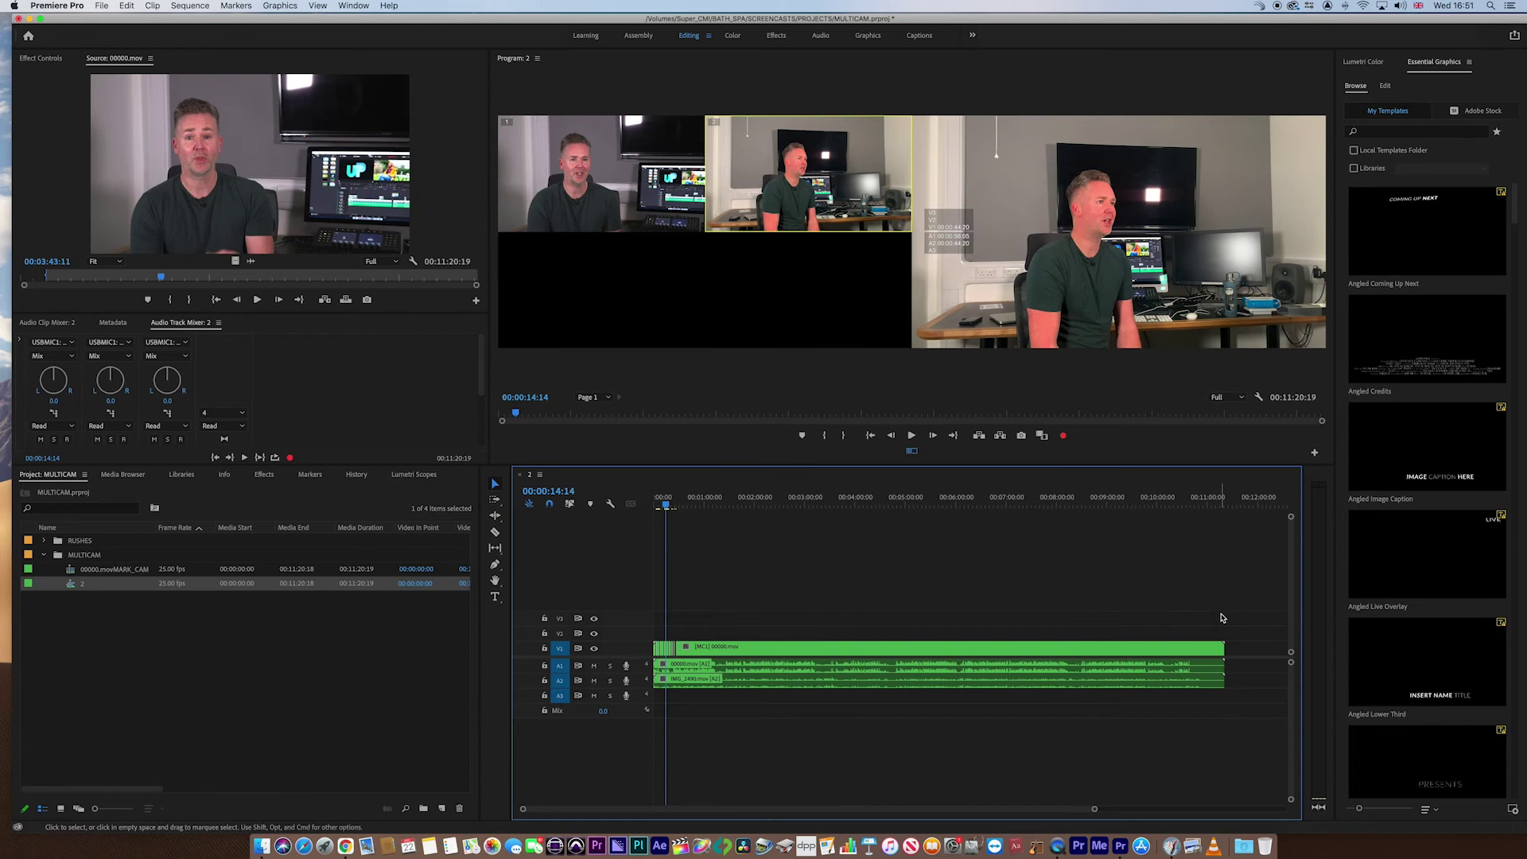
# - Select the multicam clip on V1 and apply Multi-Camera > Flatten
pyautogui.moveTo(1221, 618); pyautogui.dragTo(1223, 722)
pyautogui.click(751, 584)
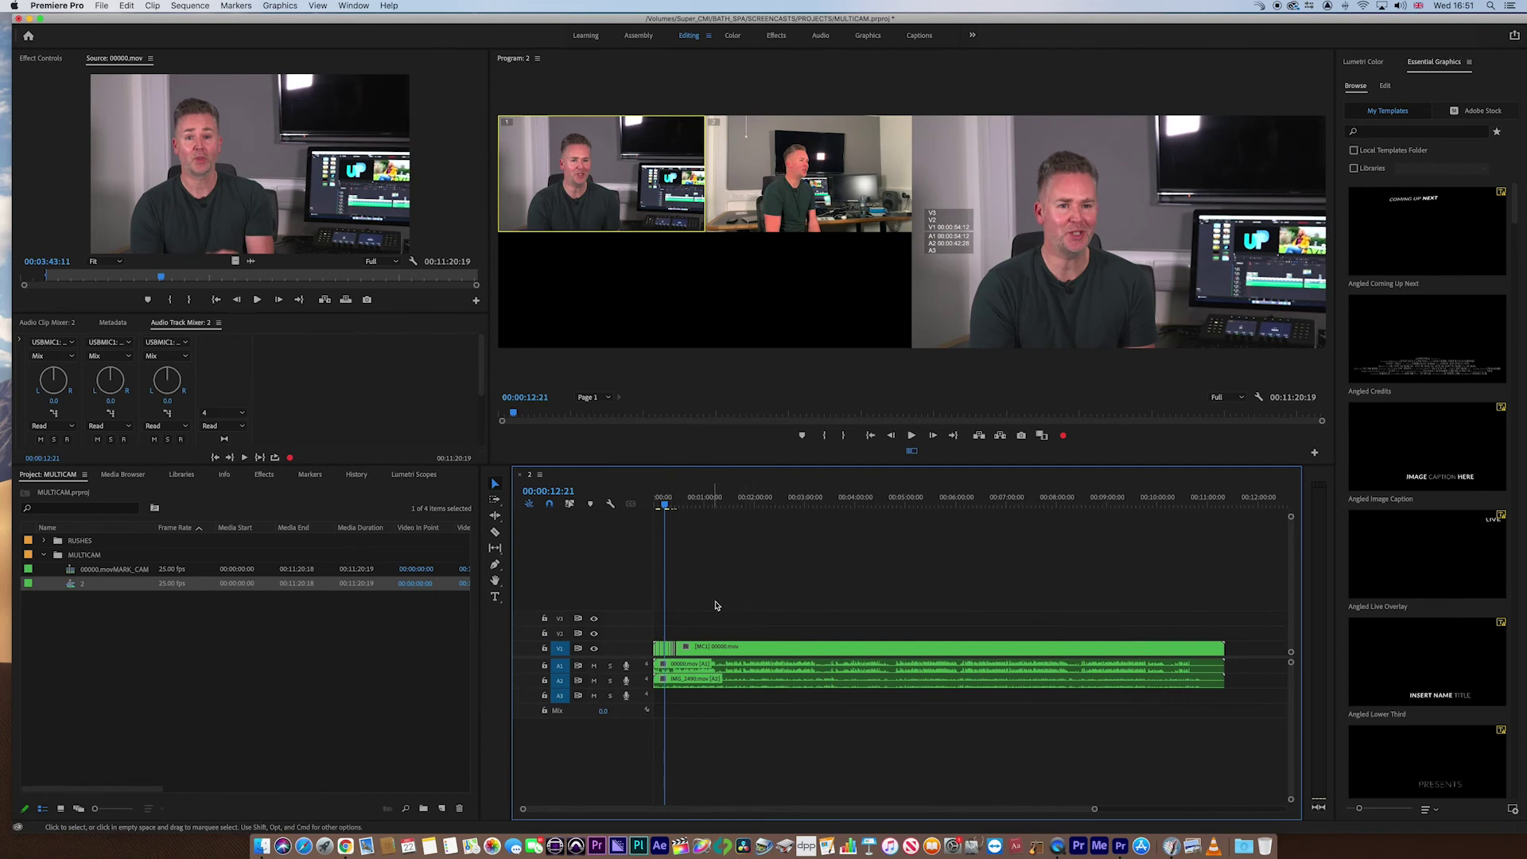
pyautogui.moveTo(721, 600); pyautogui.dragTo(637, 650)
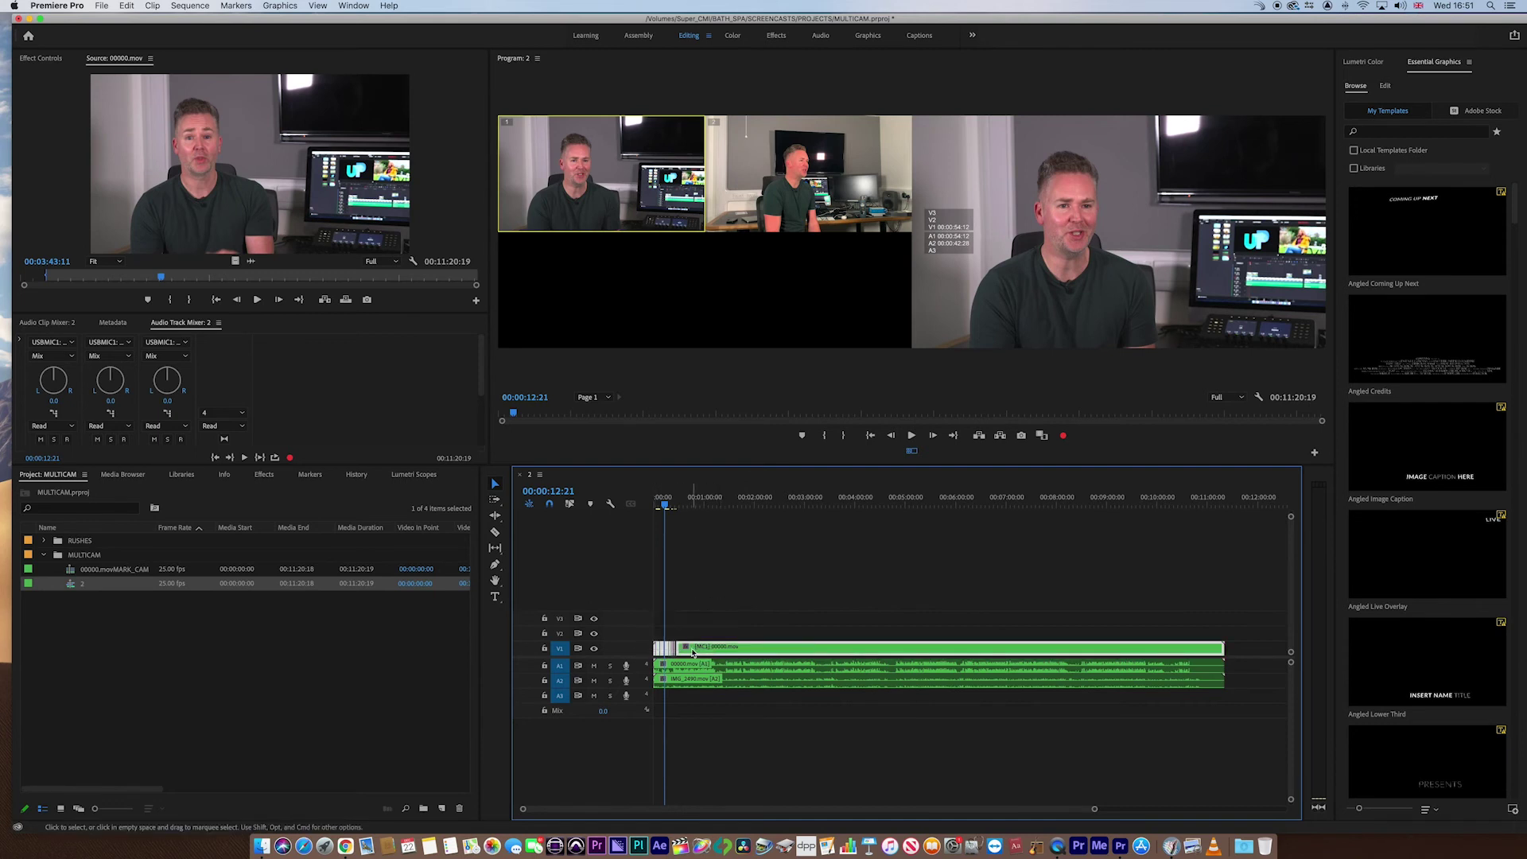
pyautogui.rightClick(692, 653)
pyautogui.moveTo(744, 597)
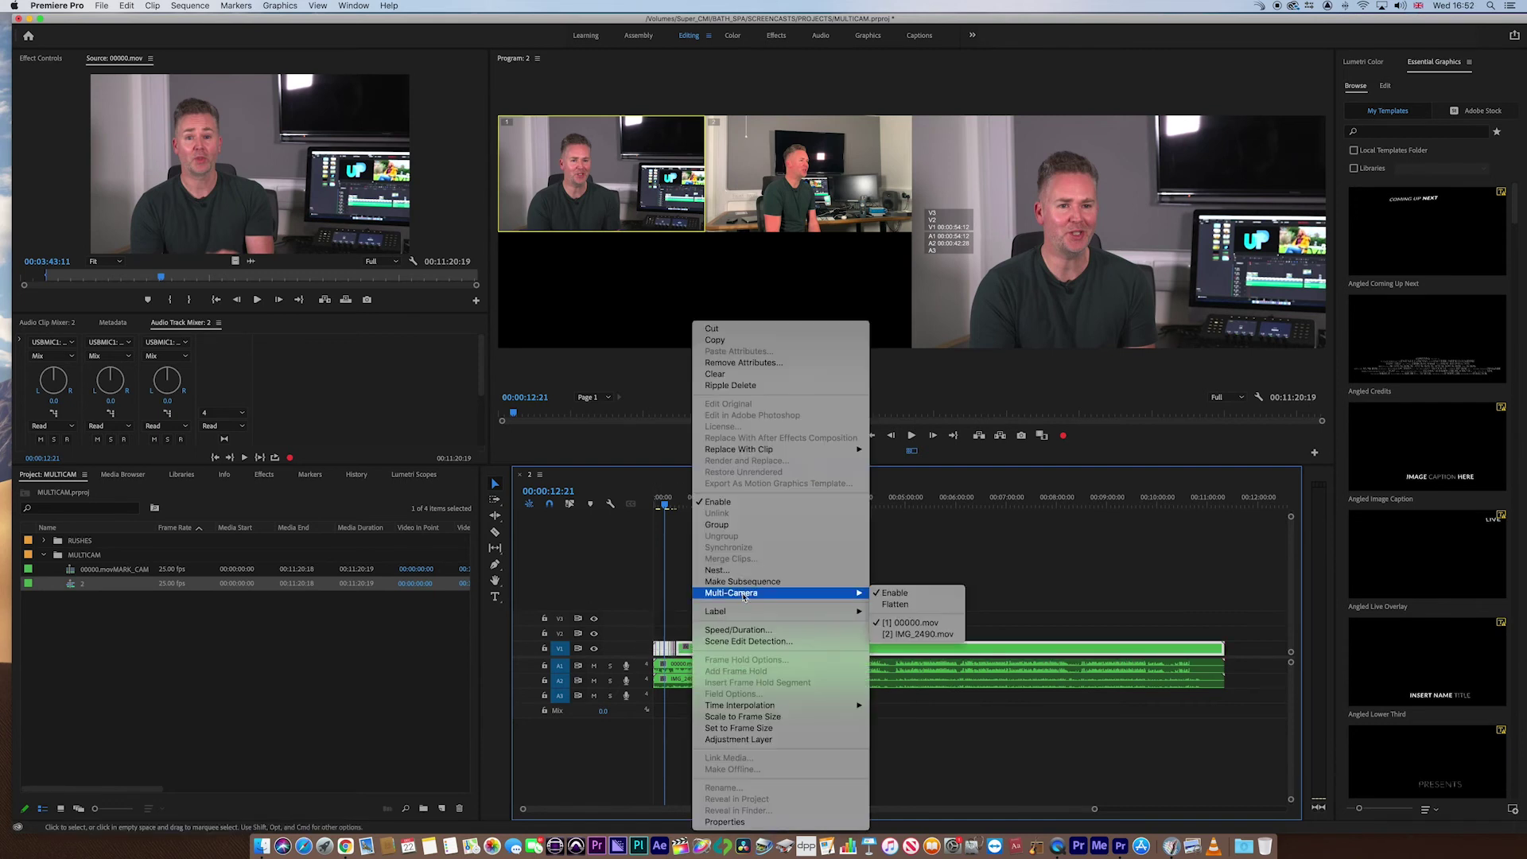
pyautogui.click(894, 606)
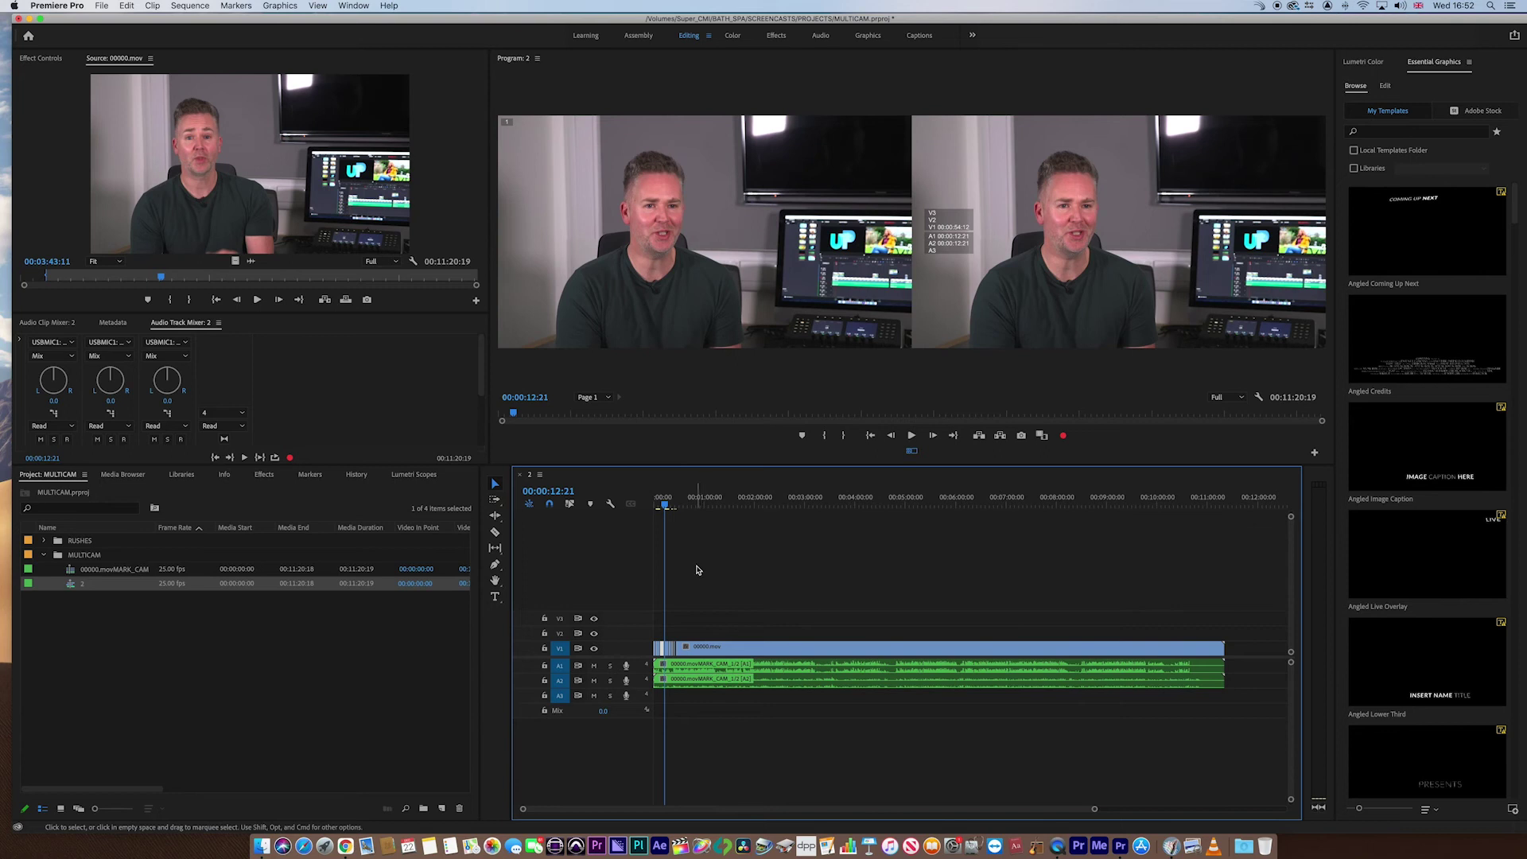
# - Trim the first edit 00:00:01:04 earlier so the opening clip lasts 00:00:03:20, then review it
pyautogui.press('=')
pyautogui.press('=')
pyautogui.press('=')
pyautogui.click(670, 506)
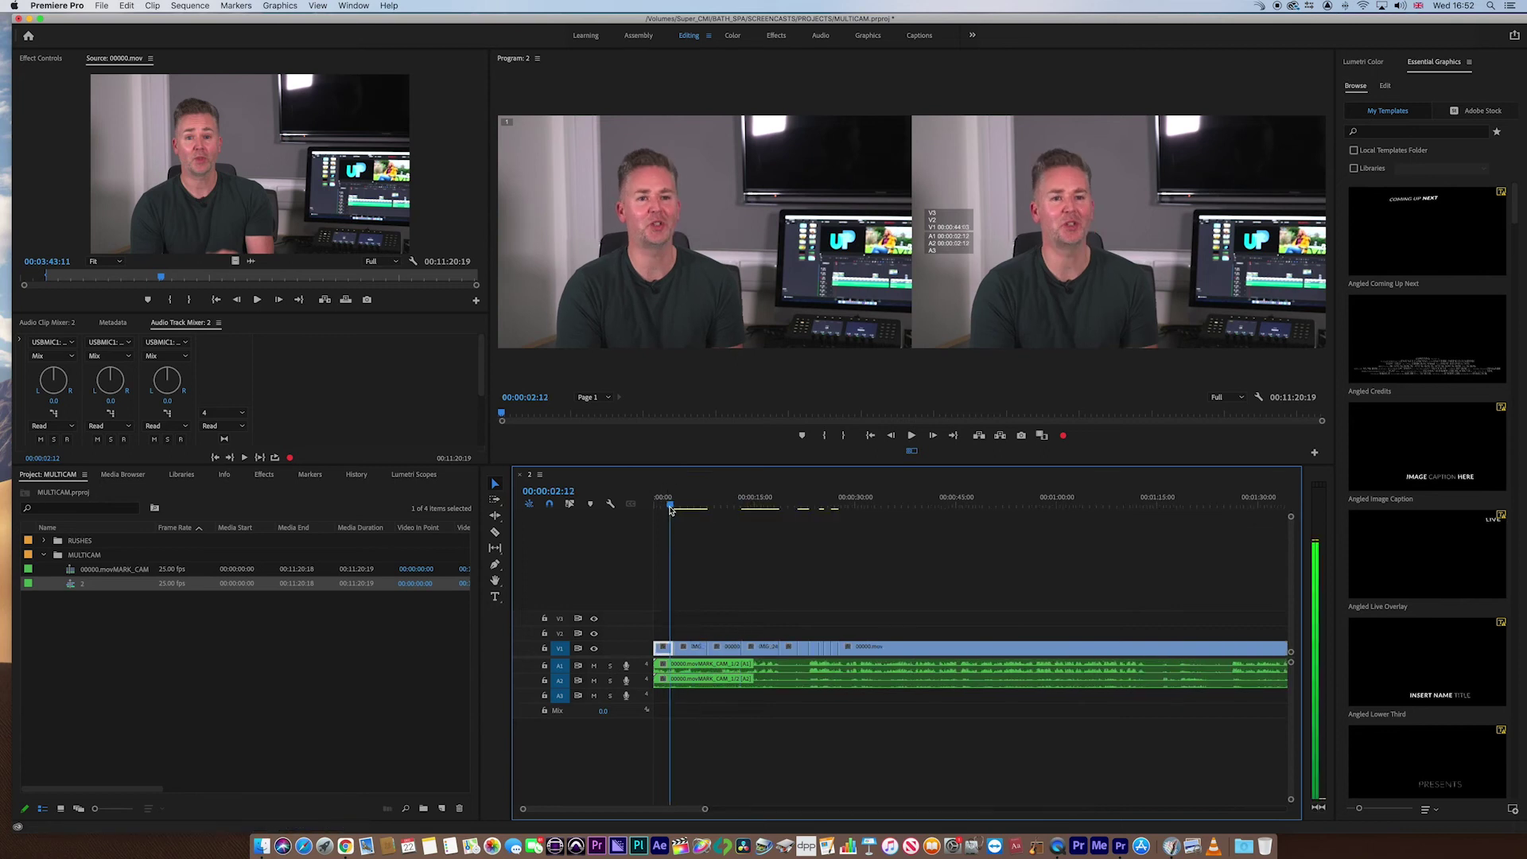
pyautogui.press('space')
pyautogui.click(664, 510)
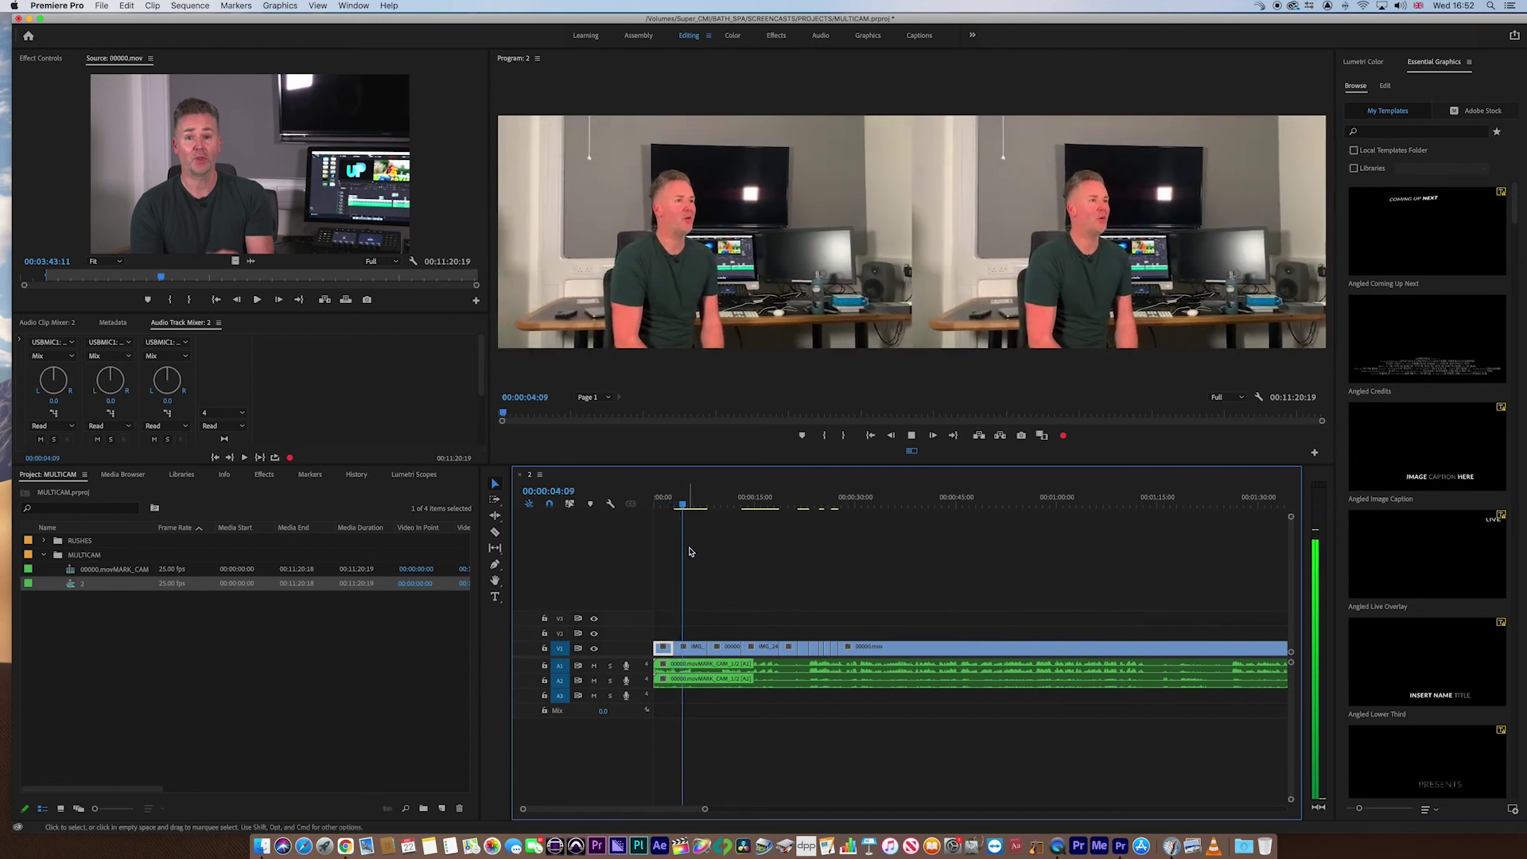
pyautogui.moveTo(711, 647); pyautogui.dragTo(710, 647)
pyautogui.press('space')
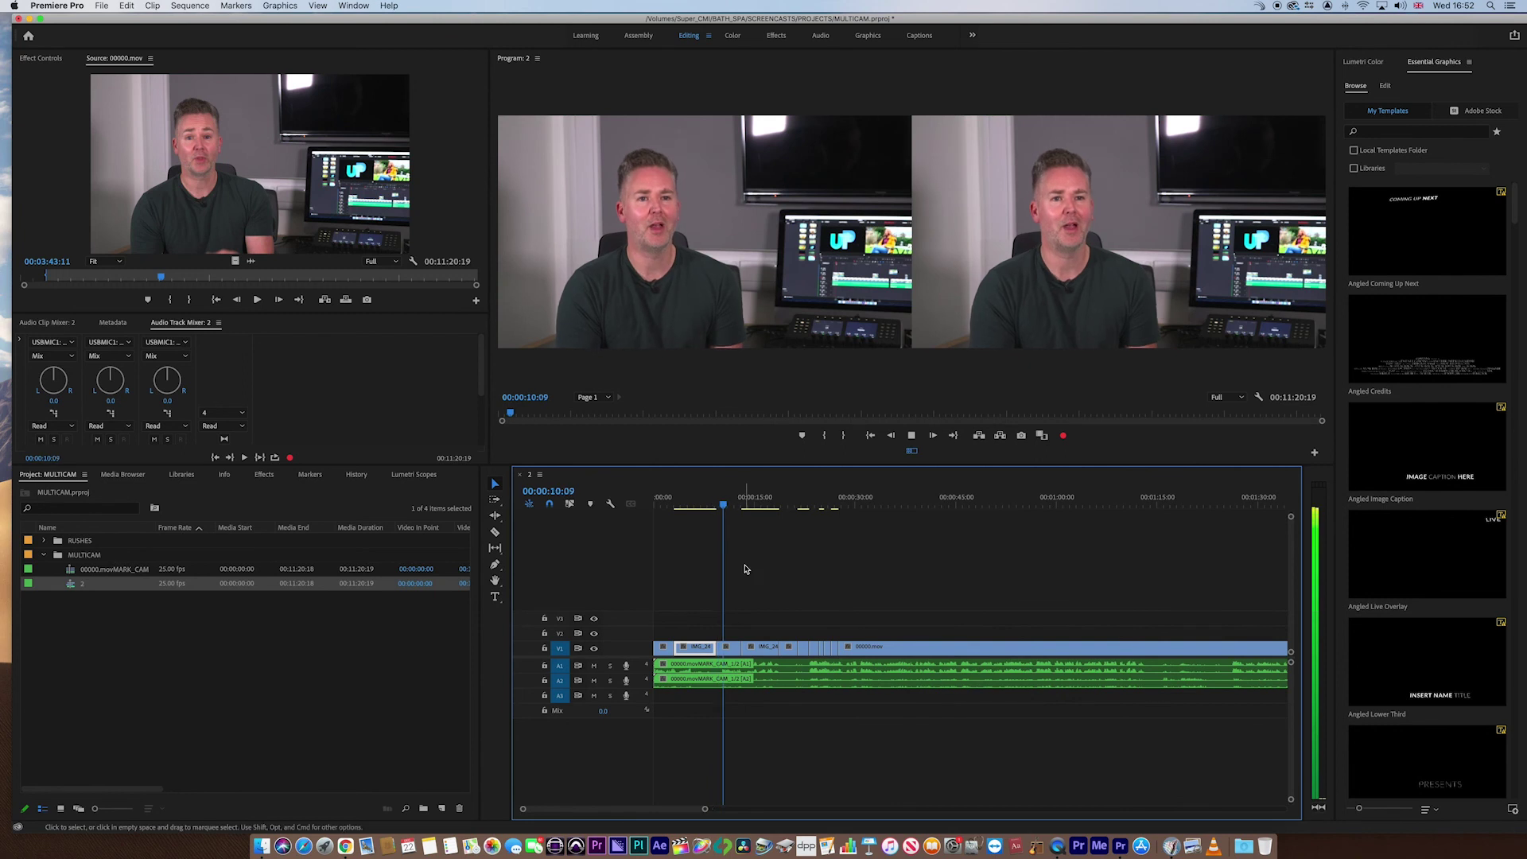
pyautogui.press('space')
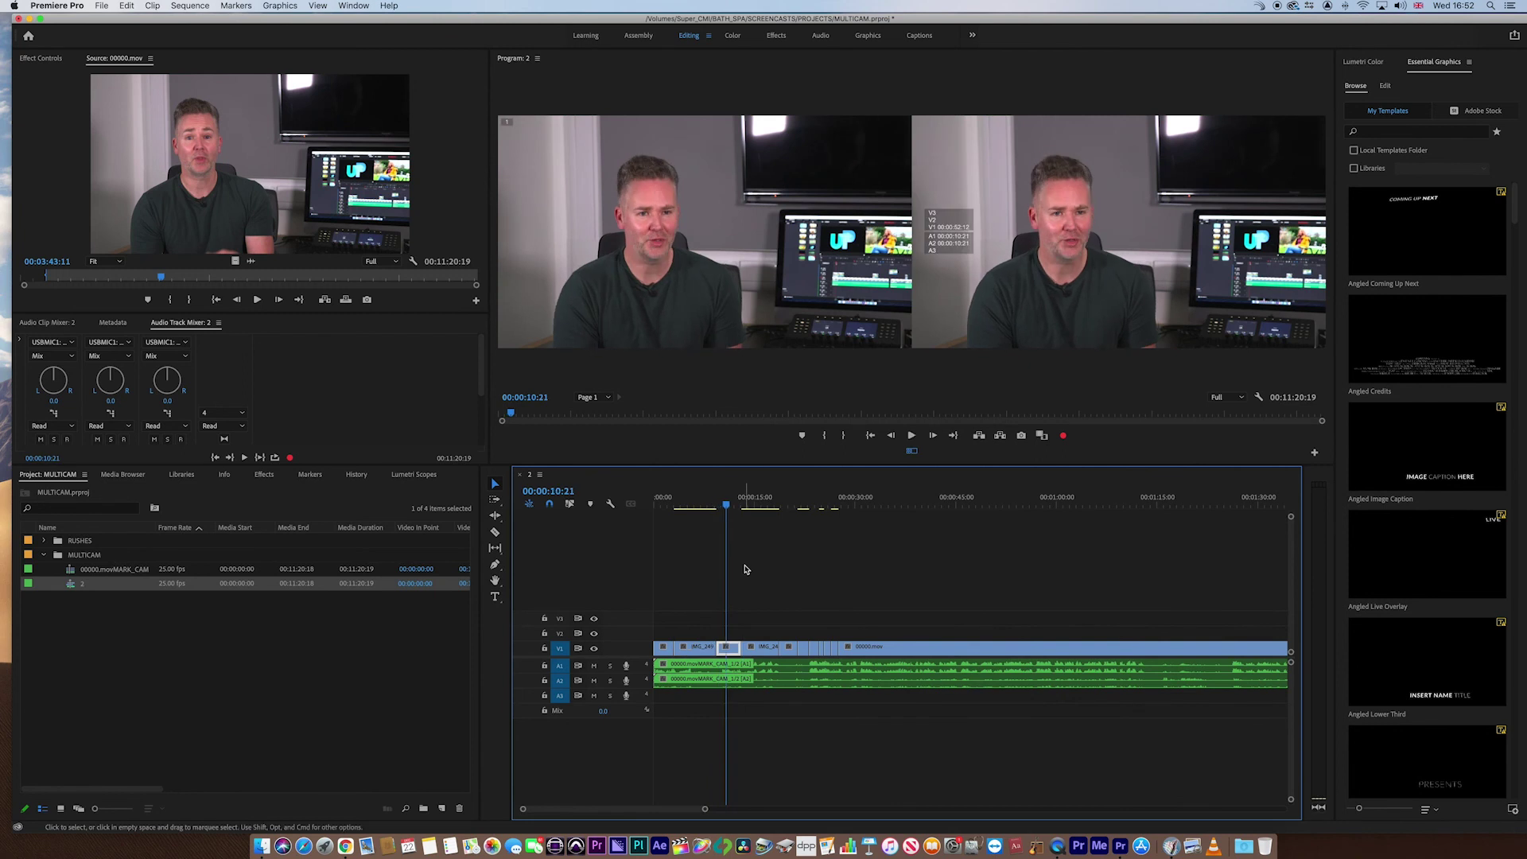